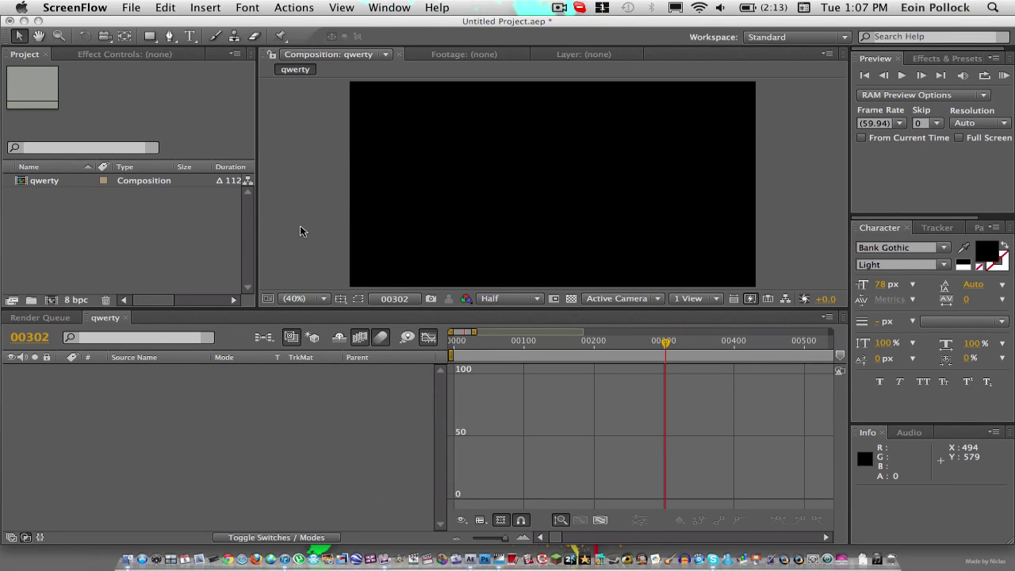
Activate the After Effects window showing the empty qwerty composition.
left_click(198, 20)
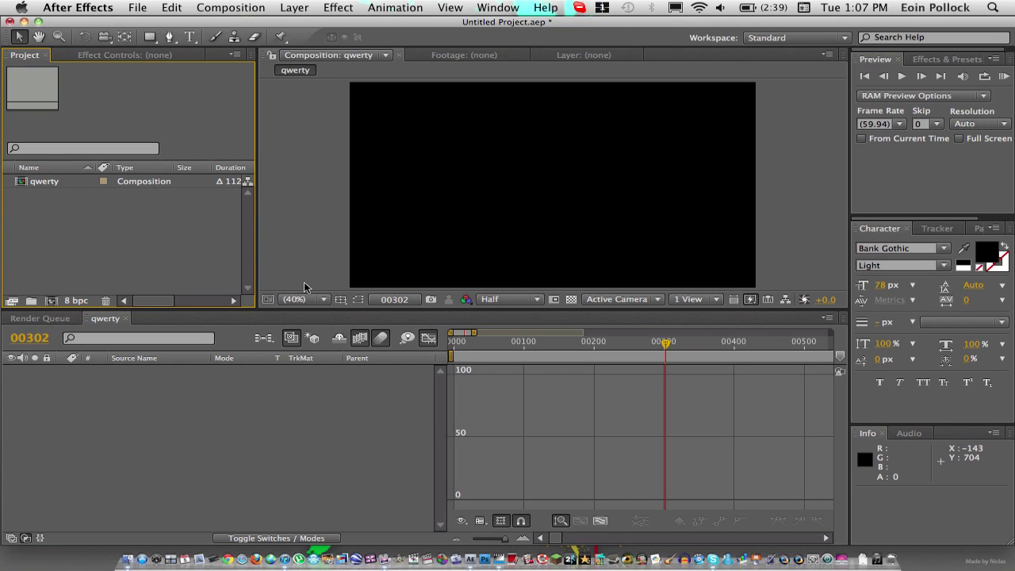
In GOPR9519.MP4, play through the skate trick from about 0:00:14 and mark the out point at 0:00:18,09.
key("F3")
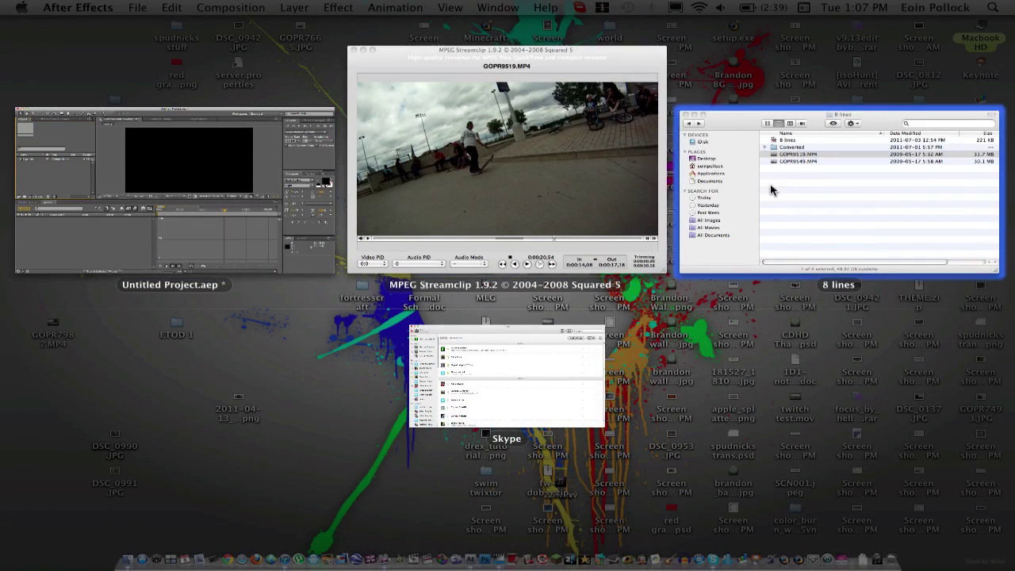
left_click(556, 52)
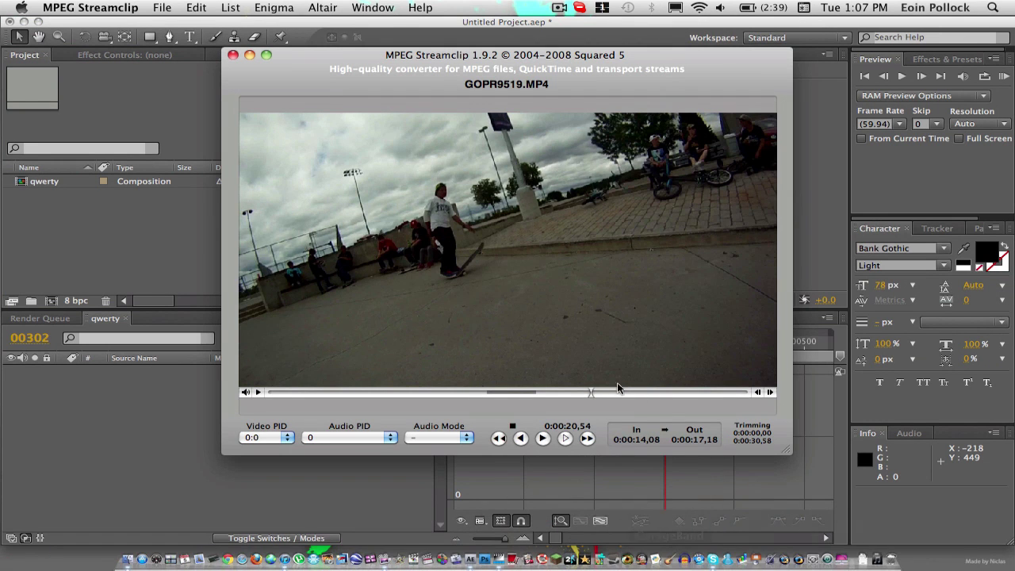
mouse_move(495, 391)
left_mouse_down()
mouse_move(485, 391)
mouse_move(531, 391)
mouse_move(485, 393)
left_mouse_up()
key("space")
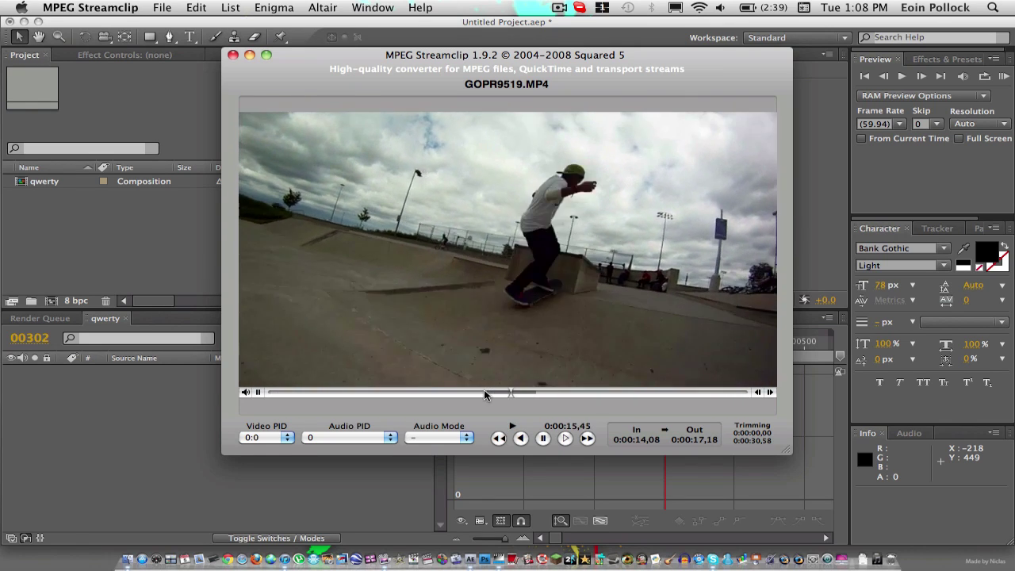
key("space")
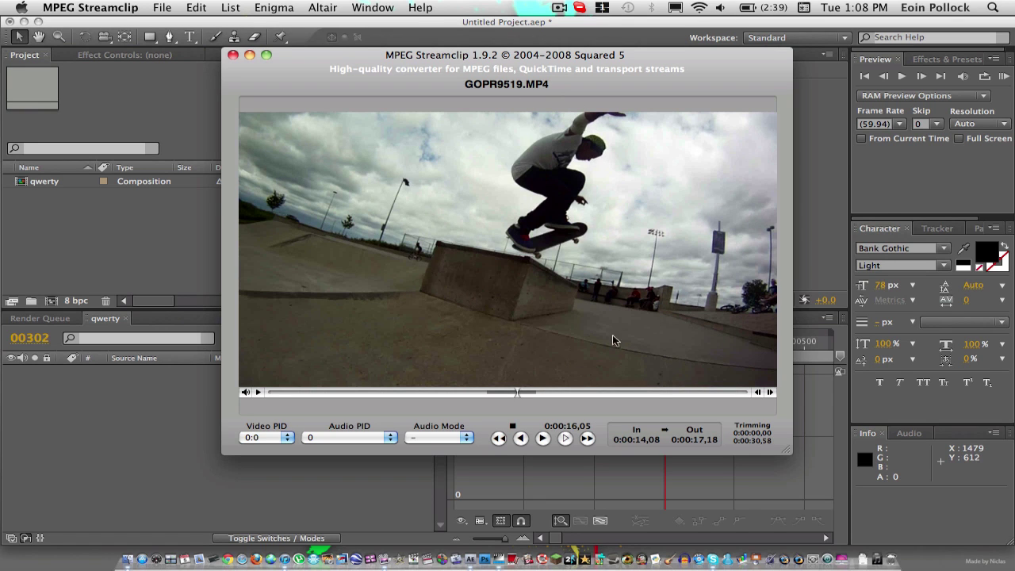
key("space")
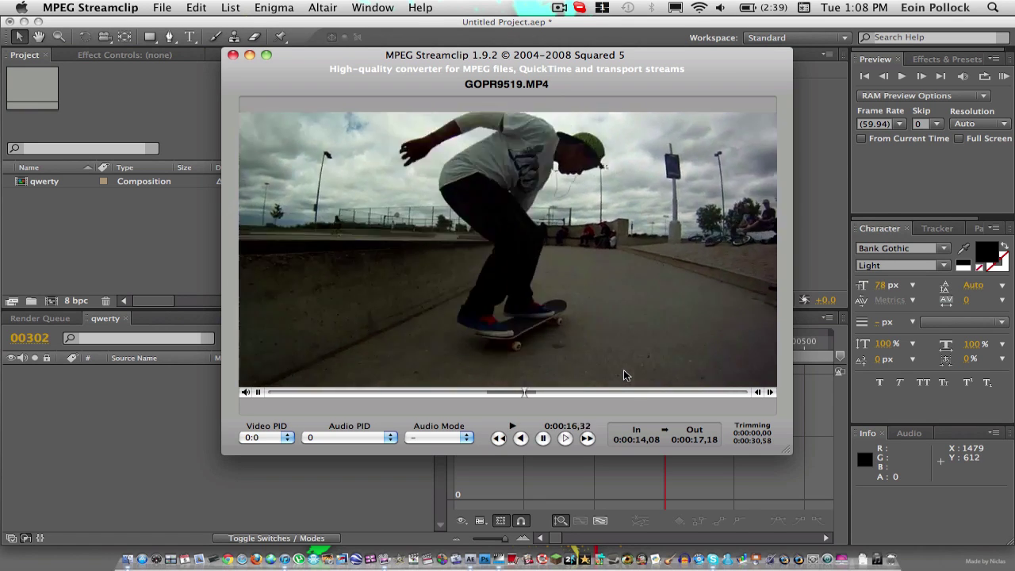
key("o")
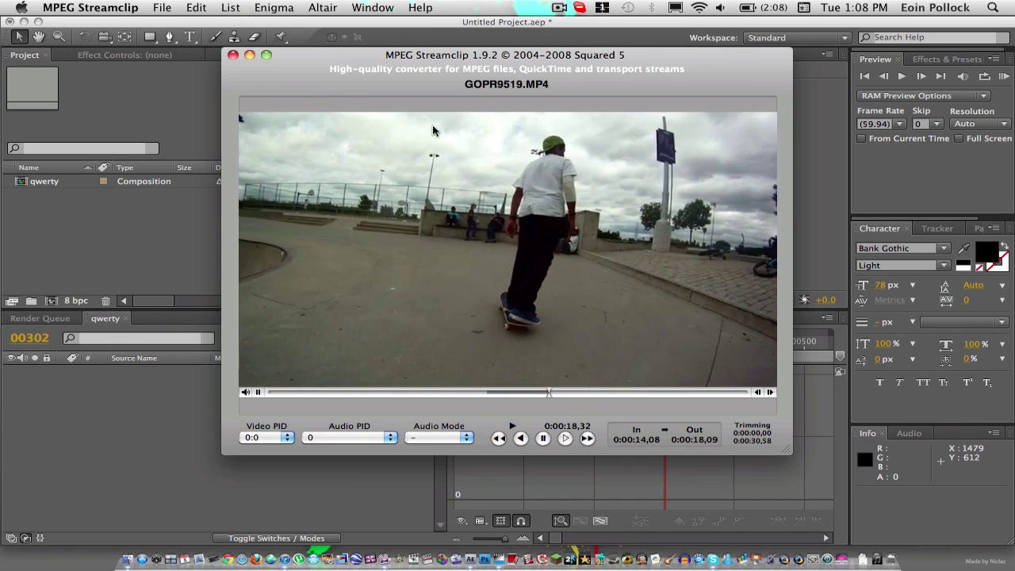
key("space")
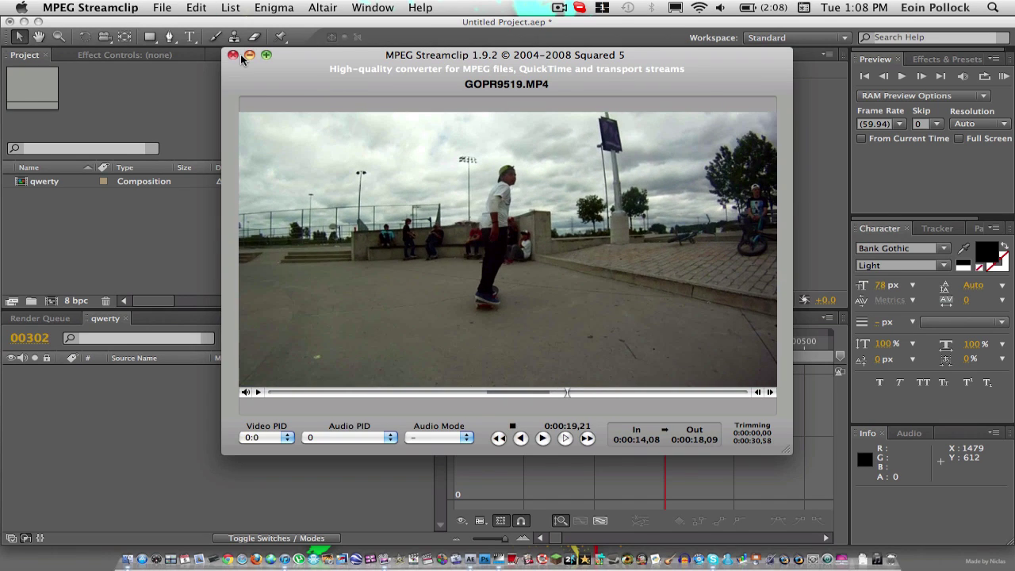
Configure the movie export as Apple ProRes 422, 100% quality, 1280 × 720, interlaced scaling unchecked.
key("super+e")
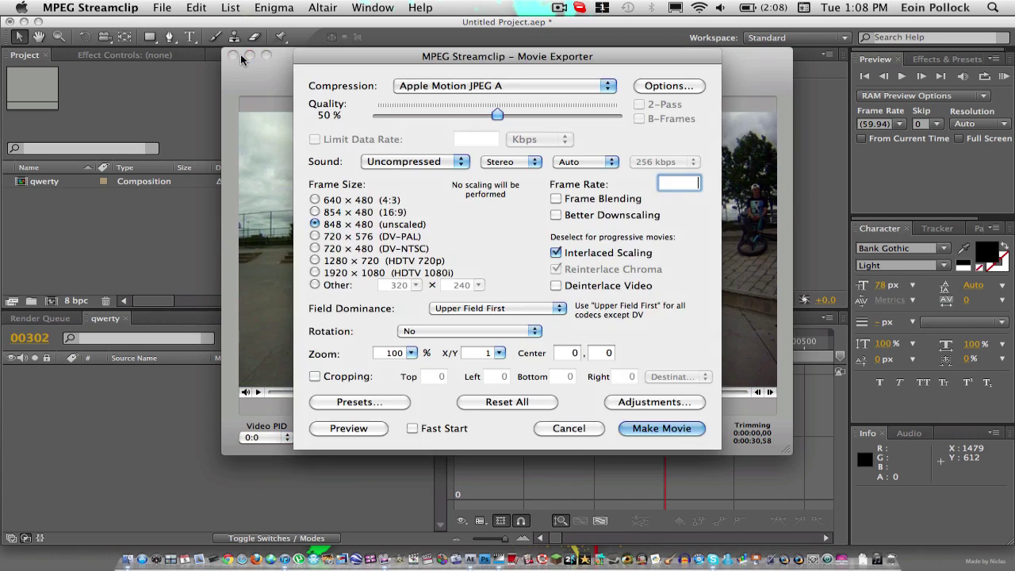
left_click(573, 86)
scroll(573, 92, "up", 10)
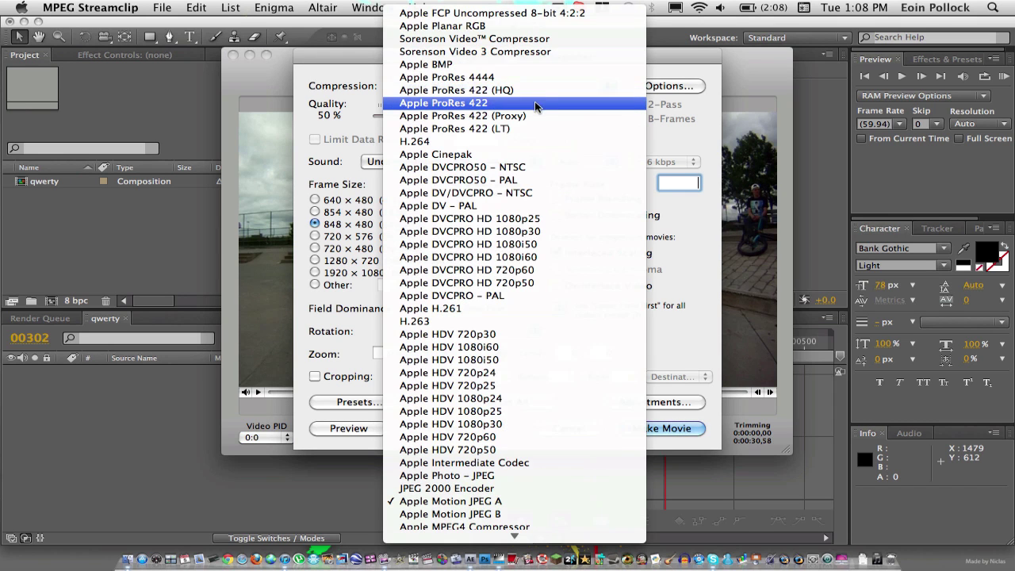
left_click(537, 103)
left_click_drag(503, 116, 848, 116)
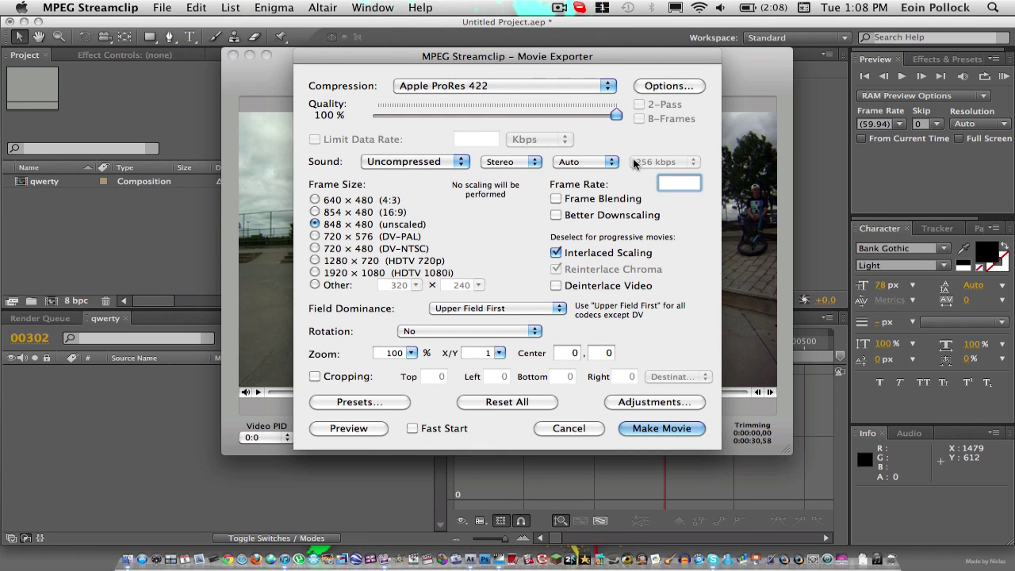
left_click(556, 252)
left_click(315, 261)
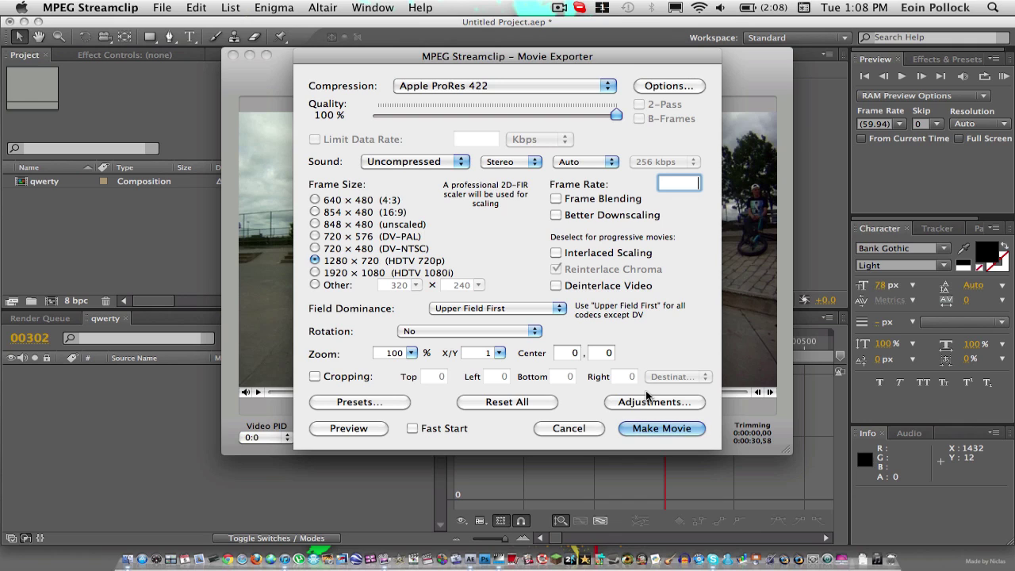
Save the movie as pixar.mov in Movies > Edits > Twixtor tutorial, replacing the existing Pixar.mov.
left_click(654, 430)
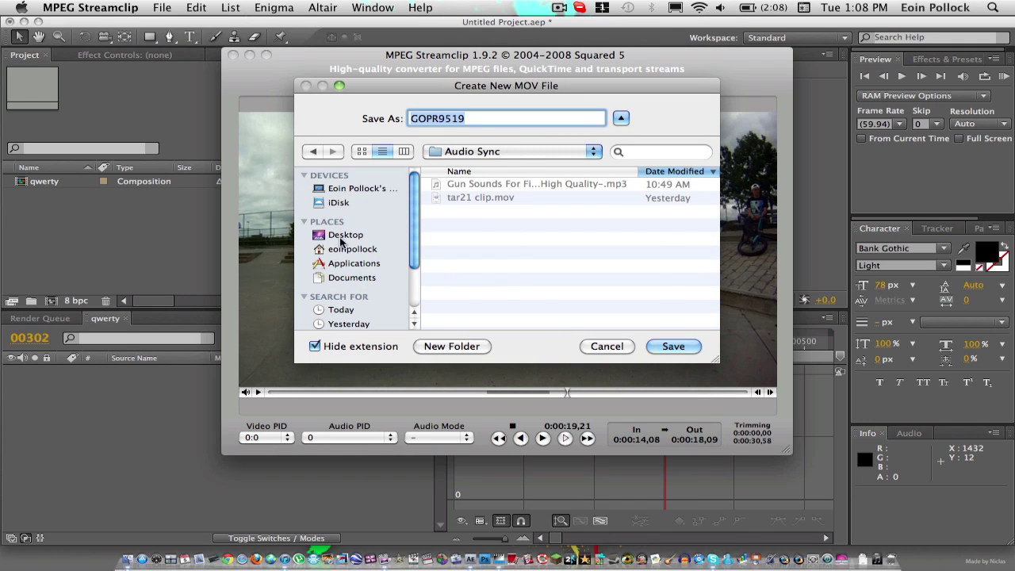
left_click(349, 249)
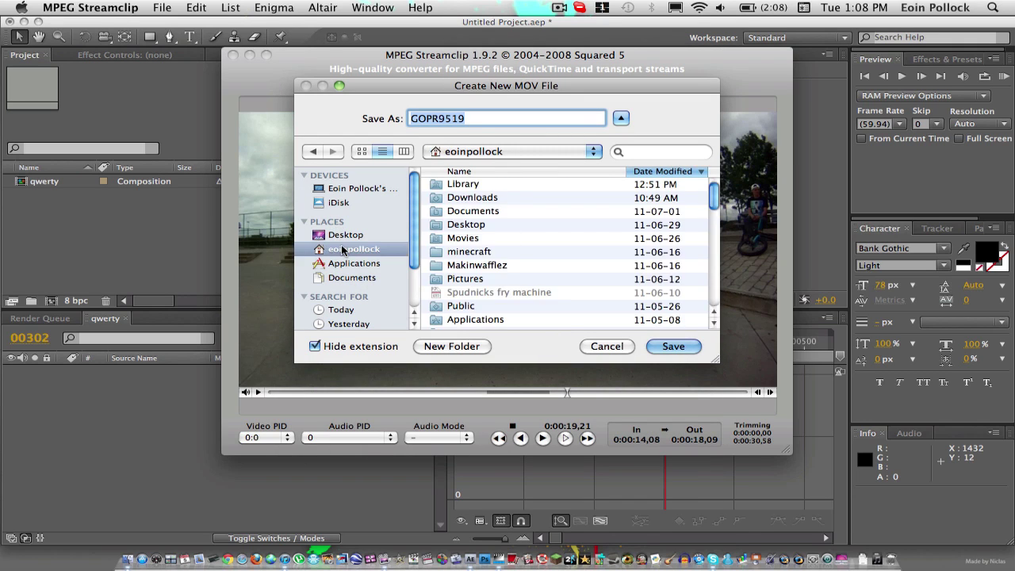
double_click(441, 238)
double_click(436, 200)
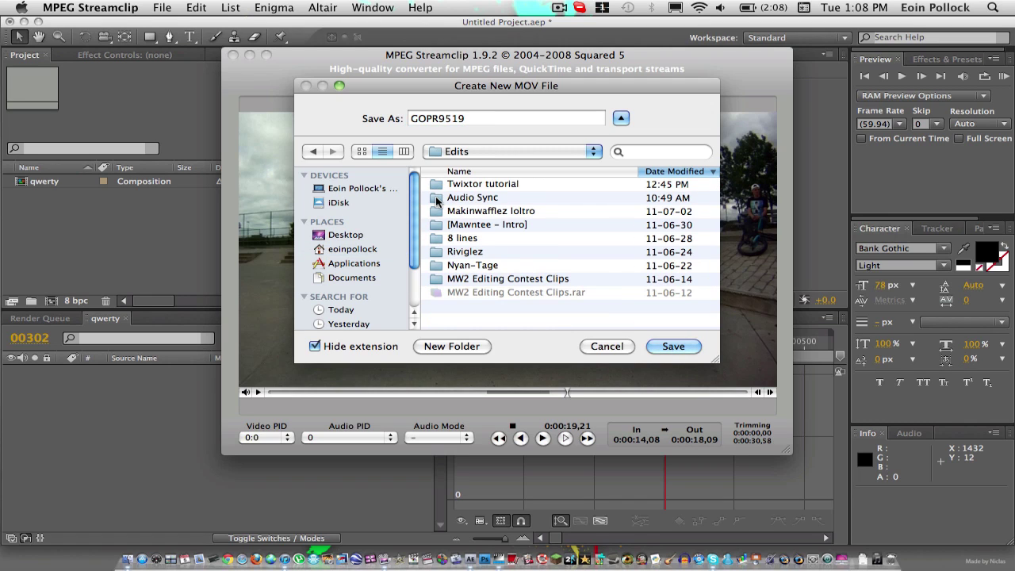
double_click(438, 184)
double_click(471, 120)
type("pixar")
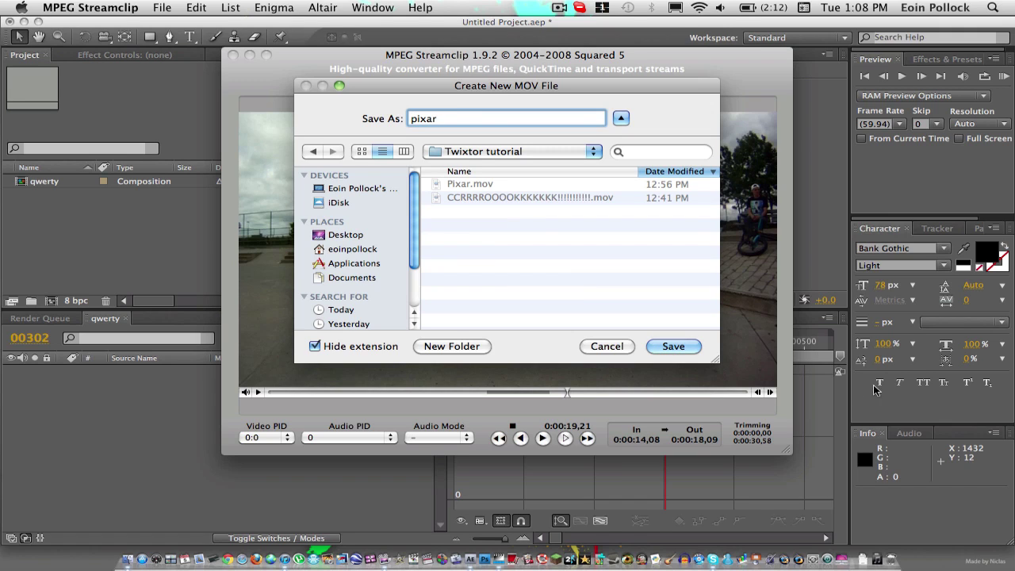
left_click(669, 346)
left_click(617, 181)
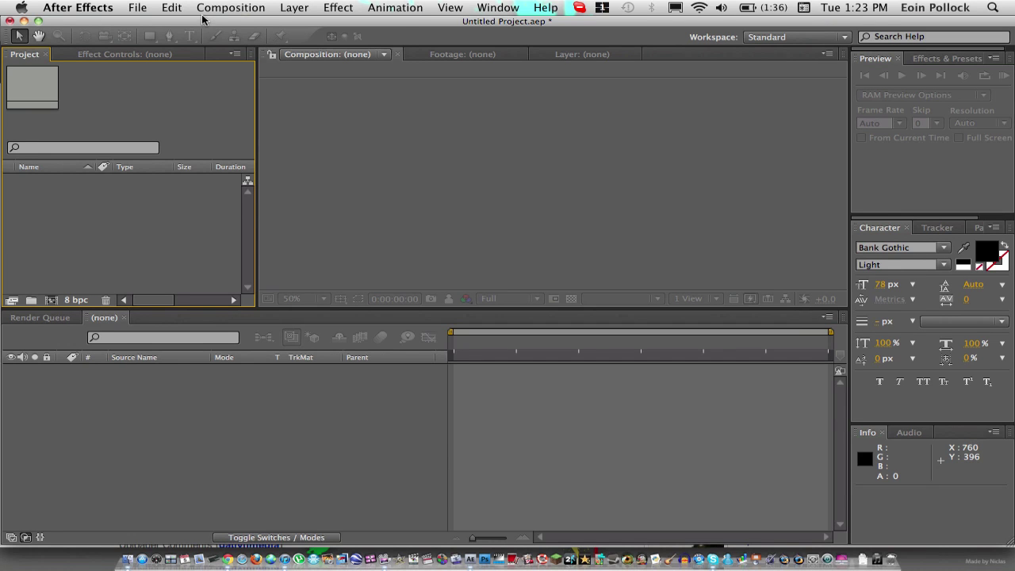
Create the qwerty composition at 1280×720, 59.94 fps, with a 0;00;30;00 duration.
left_click(226, 8)
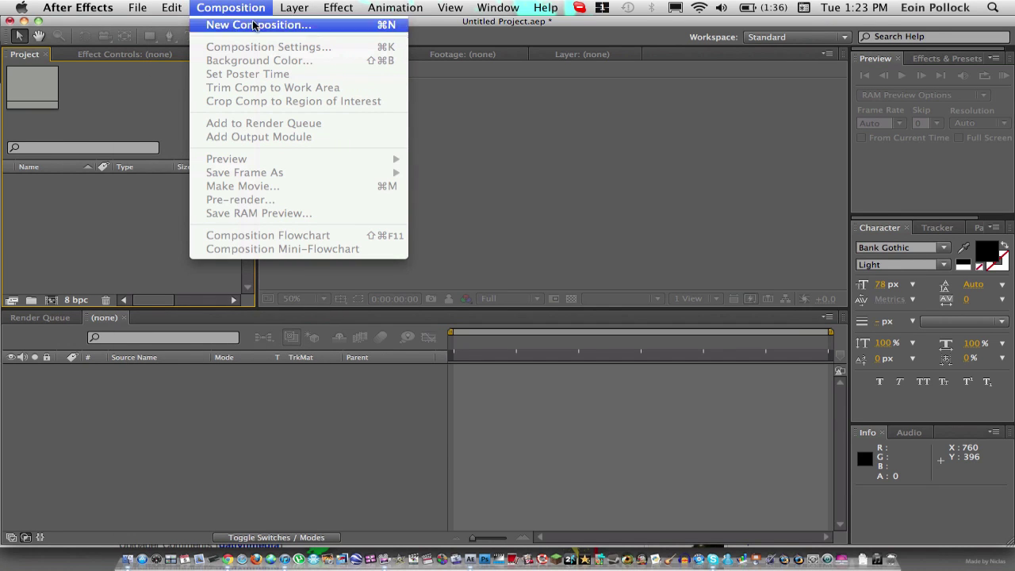
left_click(213, 25)
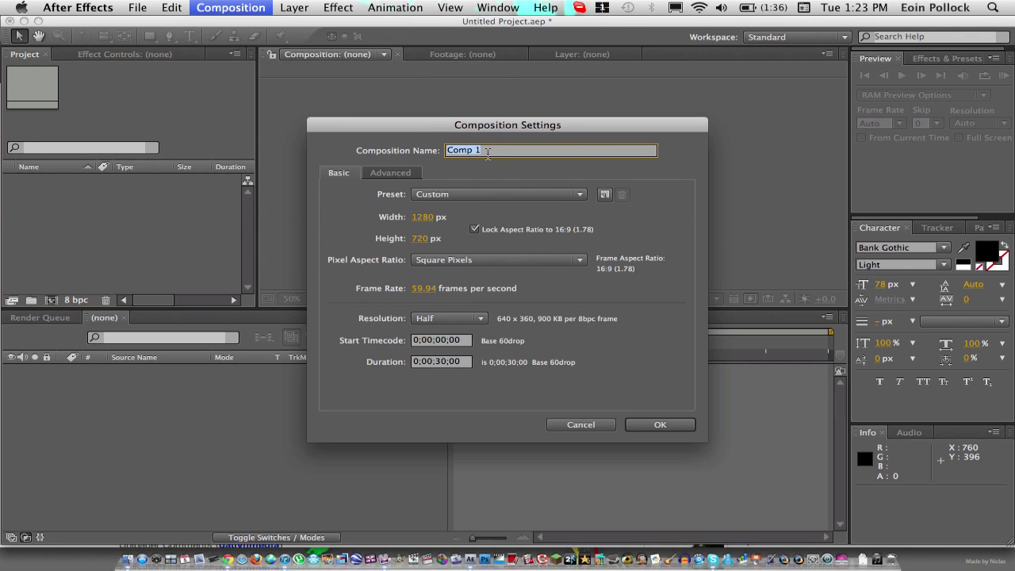
type("o")
left_click(646, 429)
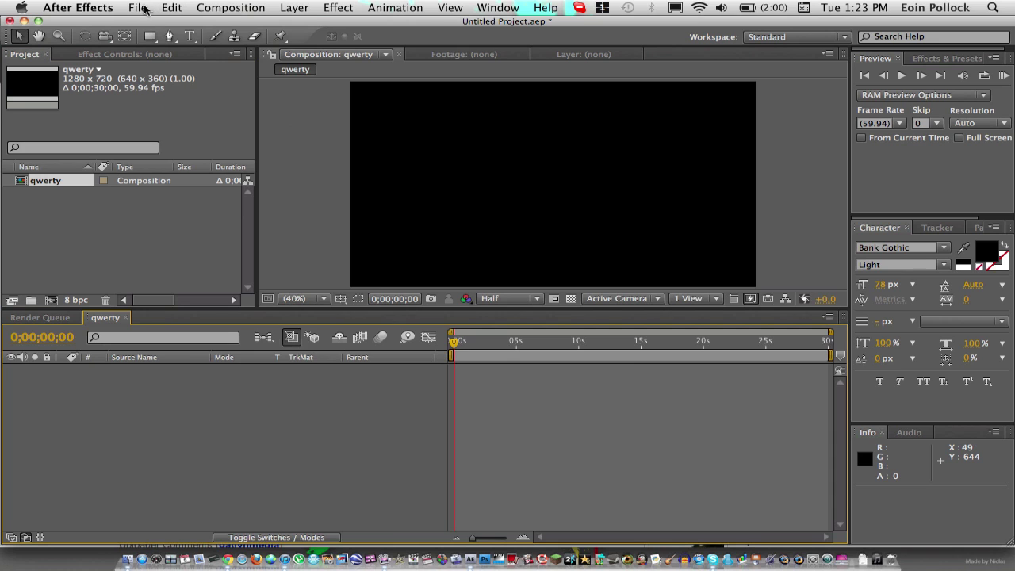
Import Pixar.mov from the Twixtor tutorial folder into the project.
left_click(137, 8)
mouse_move(262, 222)
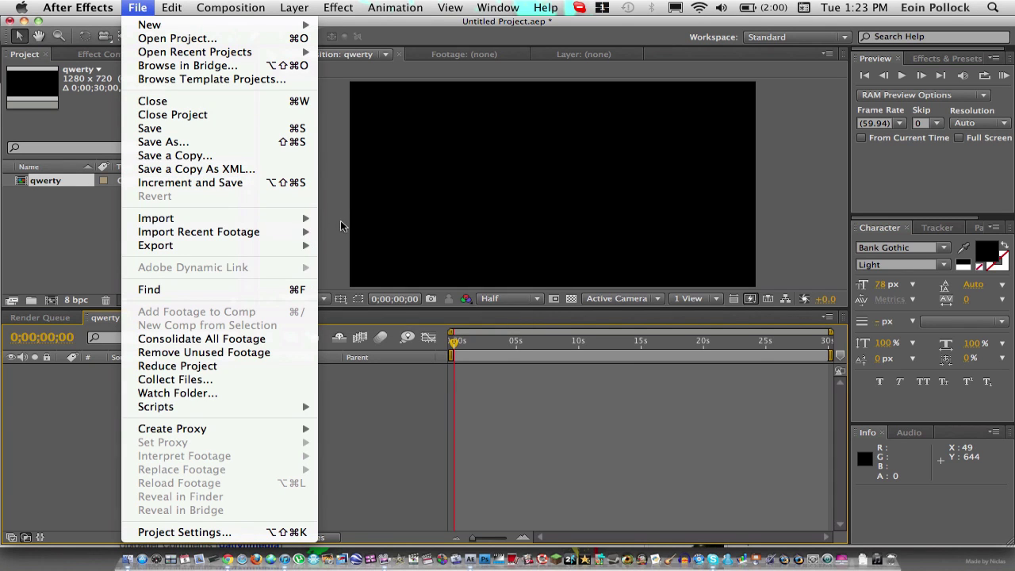
left_click(349, 218)
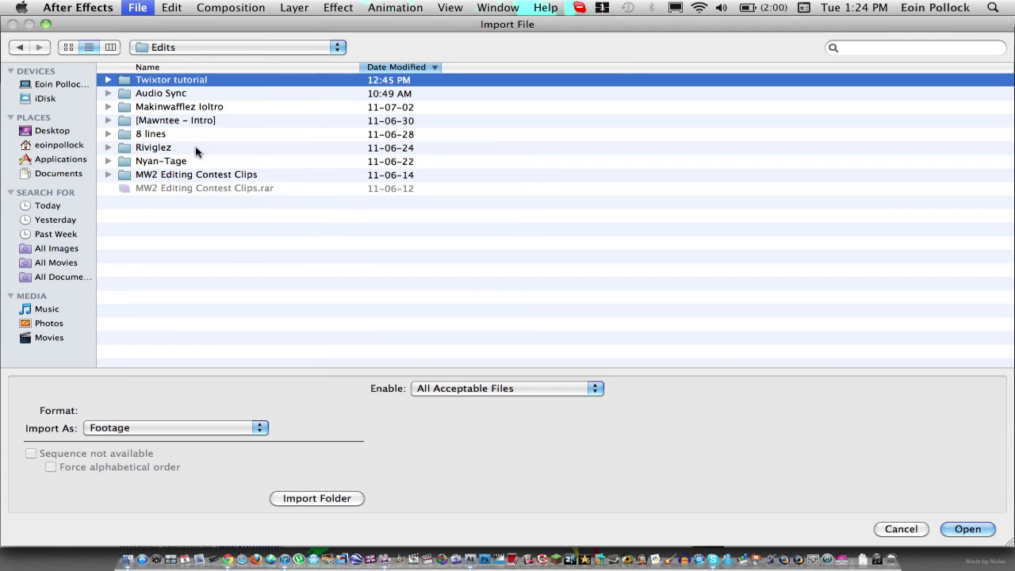
double_click(134, 82)
double_click(158, 80)
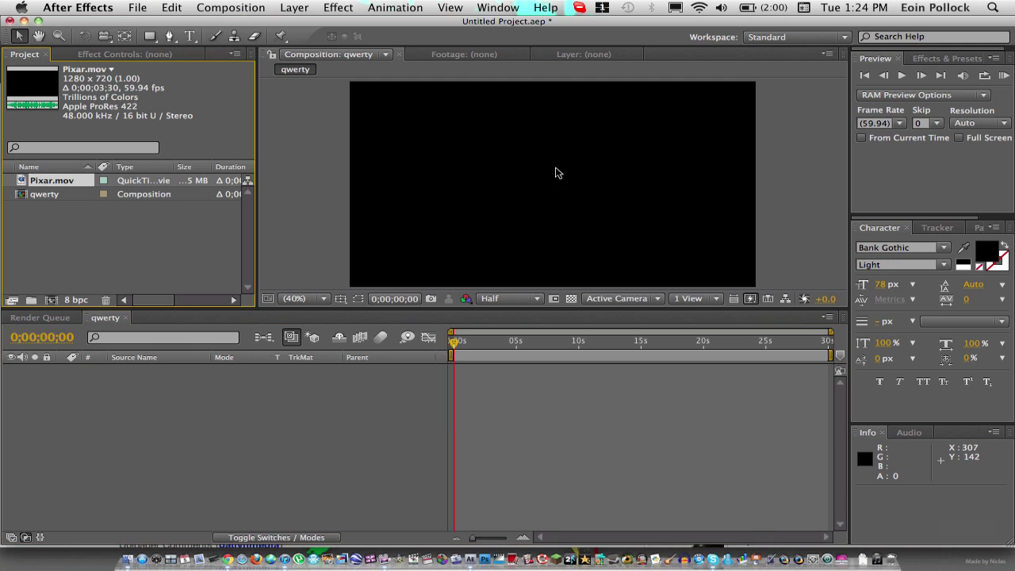
Place Pixar.mov into qwerty, zoom the timeline to the first 8 seconds, and select the layer.
left_click(24, 193, "shift")
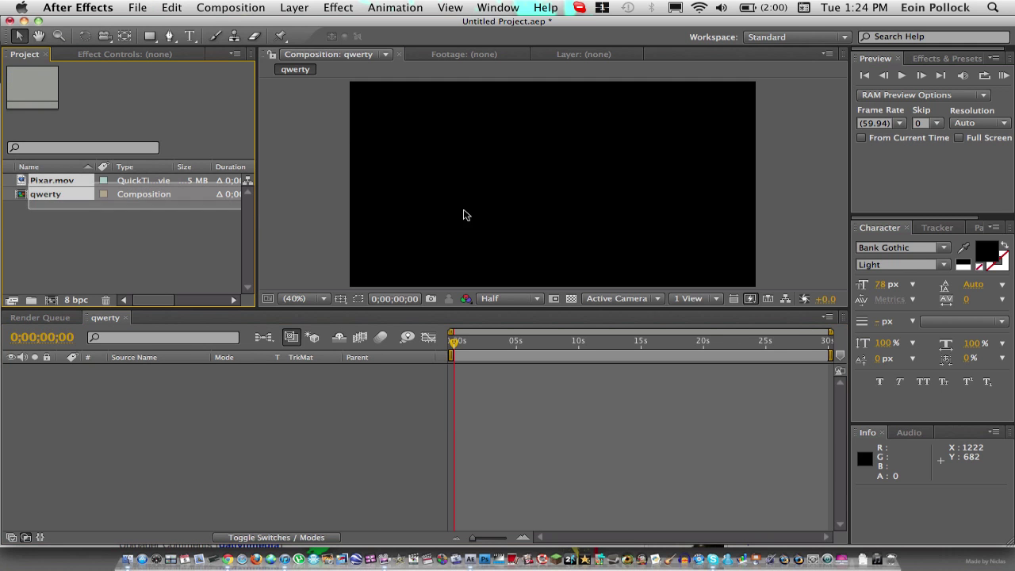
left_click(174, 227)
left_click_drag(44, 181, 556, 188)
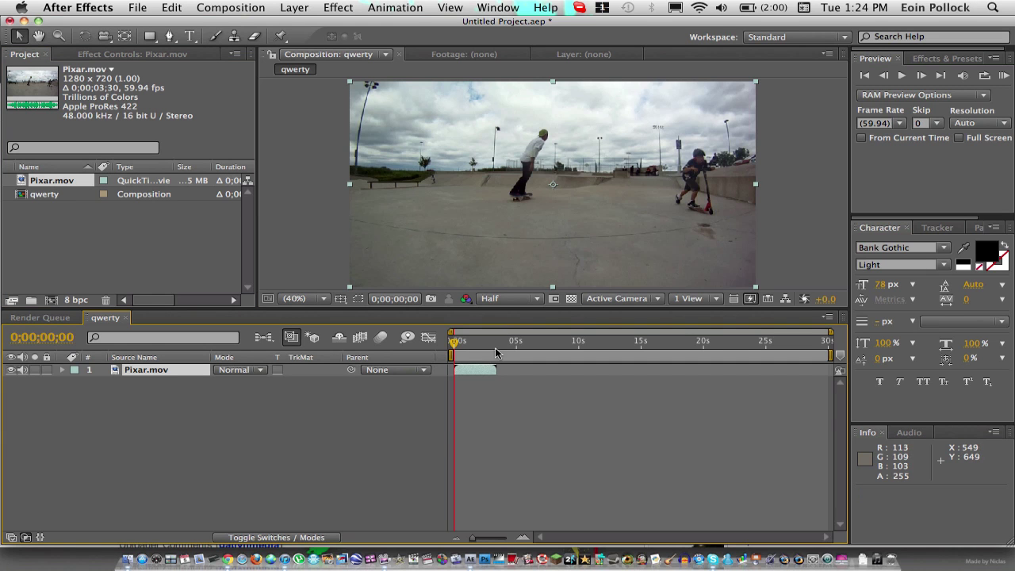
left_click_drag(456, 346, 472, 346)
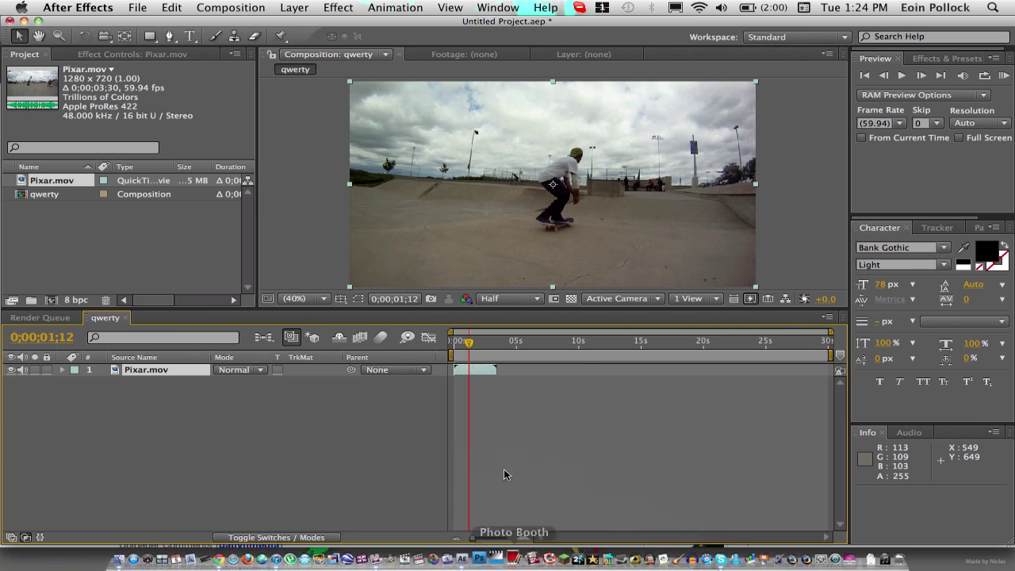
left_click(498, 538)
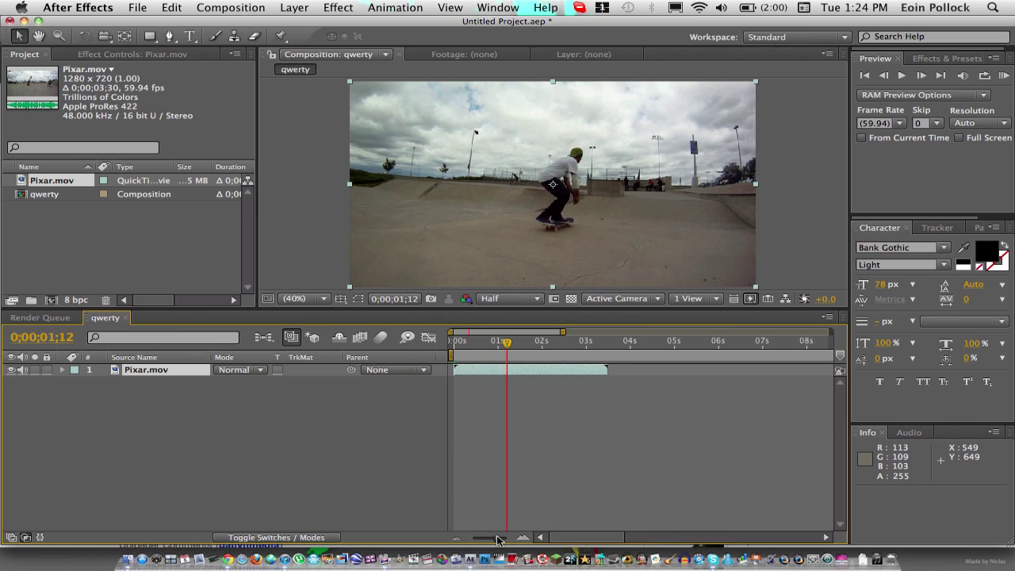
left_click(171, 370)
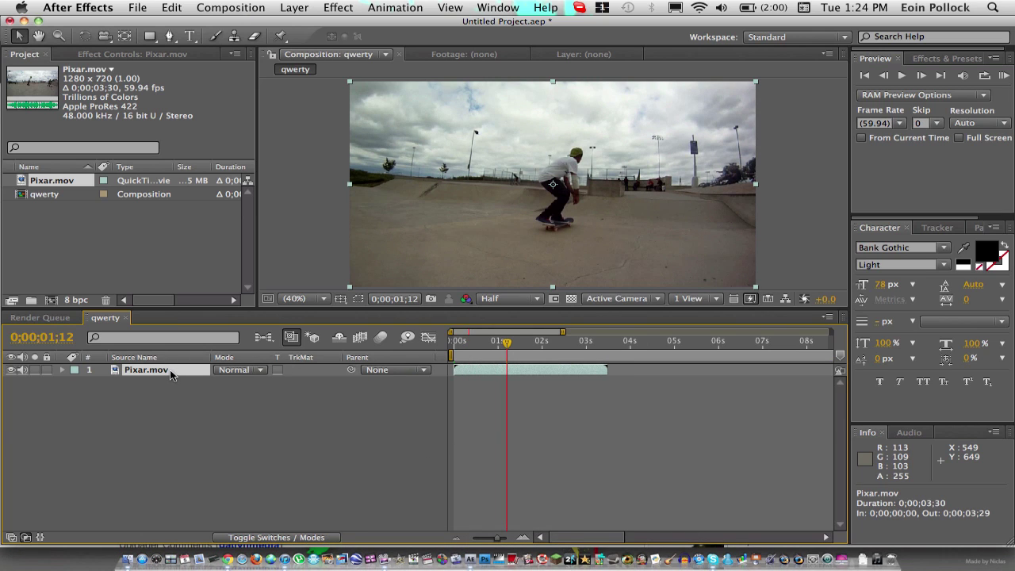
Enable frame blending for the composition and apply Twixtor Pro to Pixar.mov.
left_click(361, 339)
left_click(337, 7)
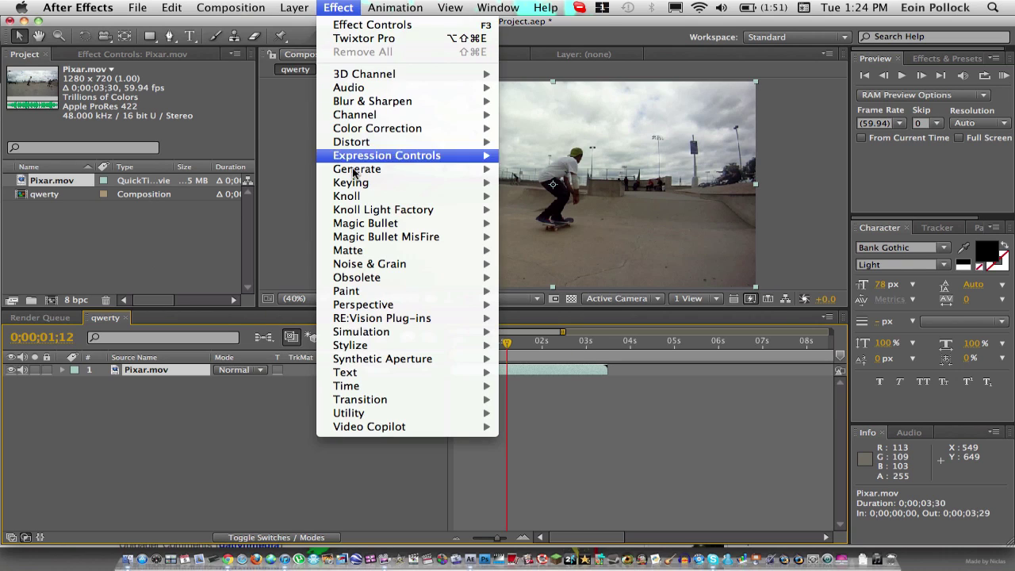
left_click(132, 374)
left_click(341, 8)
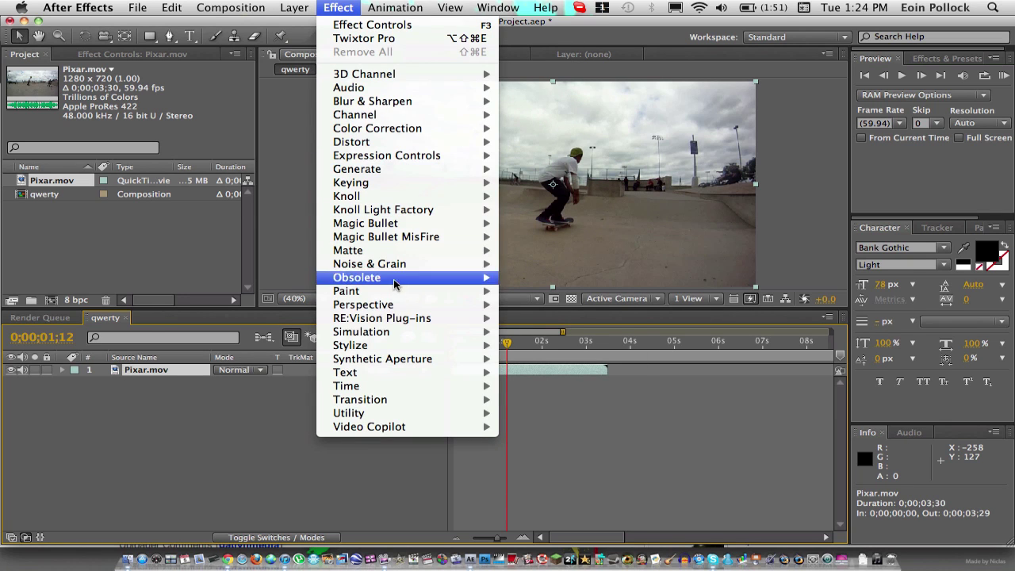
mouse_move(467, 319)
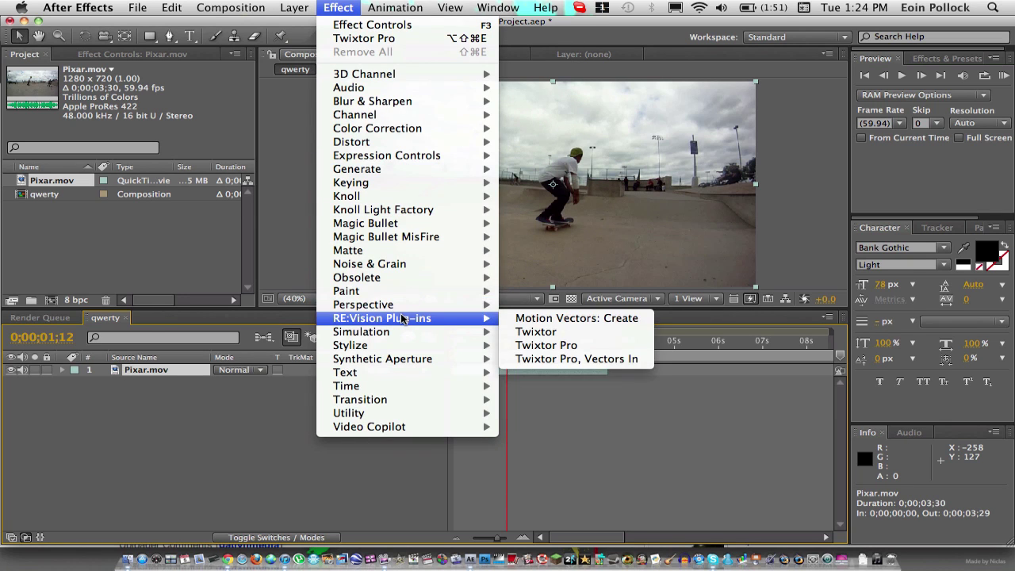
left_click(548, 346)
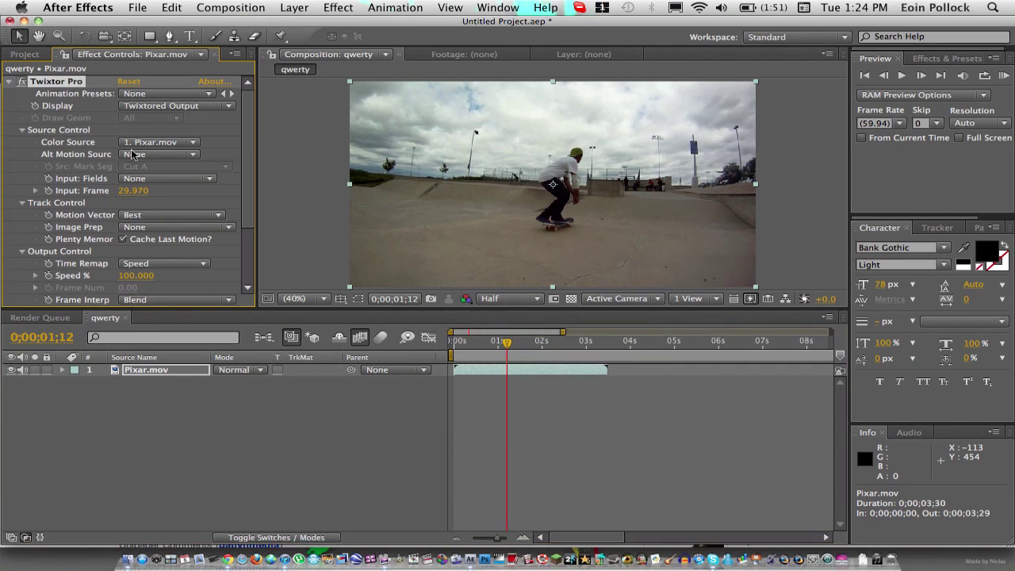
Set Twixtor's input frame rate to 59.940 and Frame Interp to Motion Weighted Blend.
left_click(132, 191)
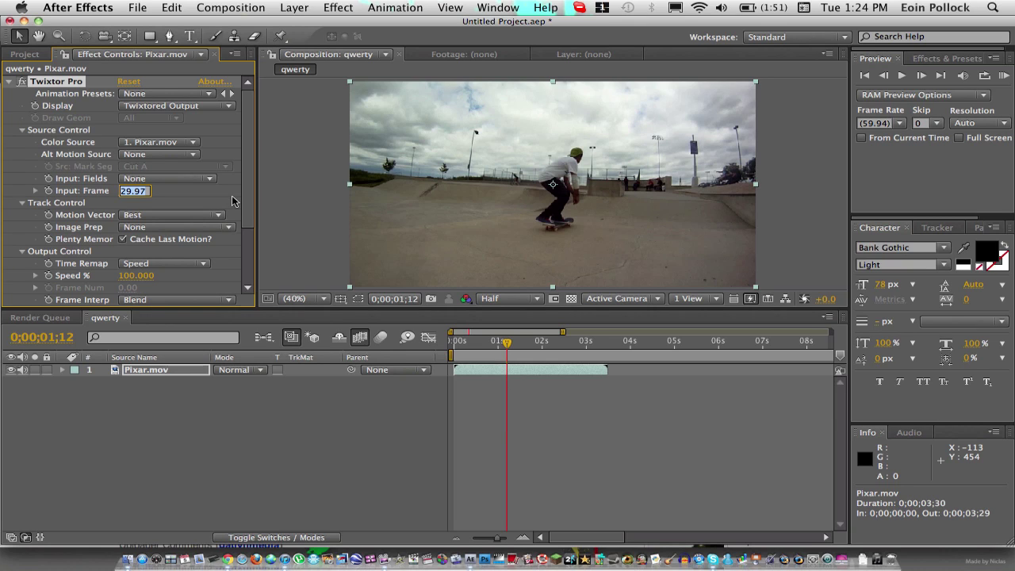
type("59")
key("Return")
scroll(138, 210, "down", 2)
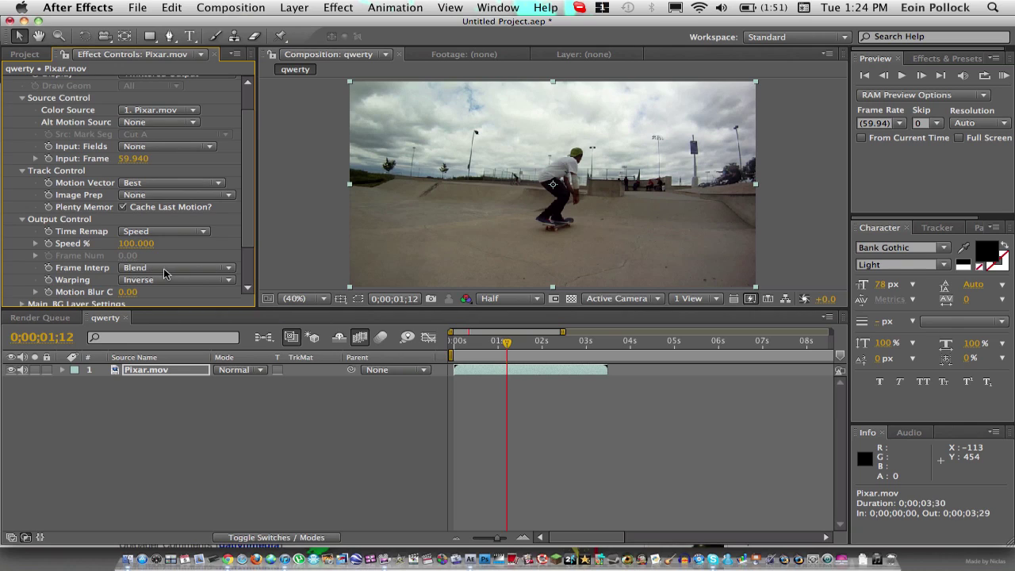
left_click(230, 271)
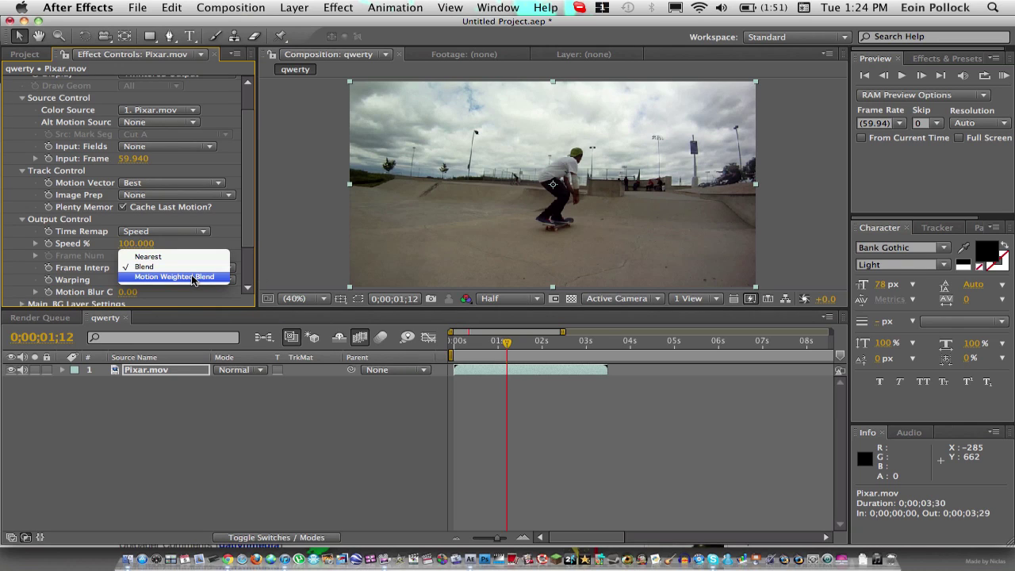
left_click(192, 277)
left_click_drag(506, 342, 531, 344)
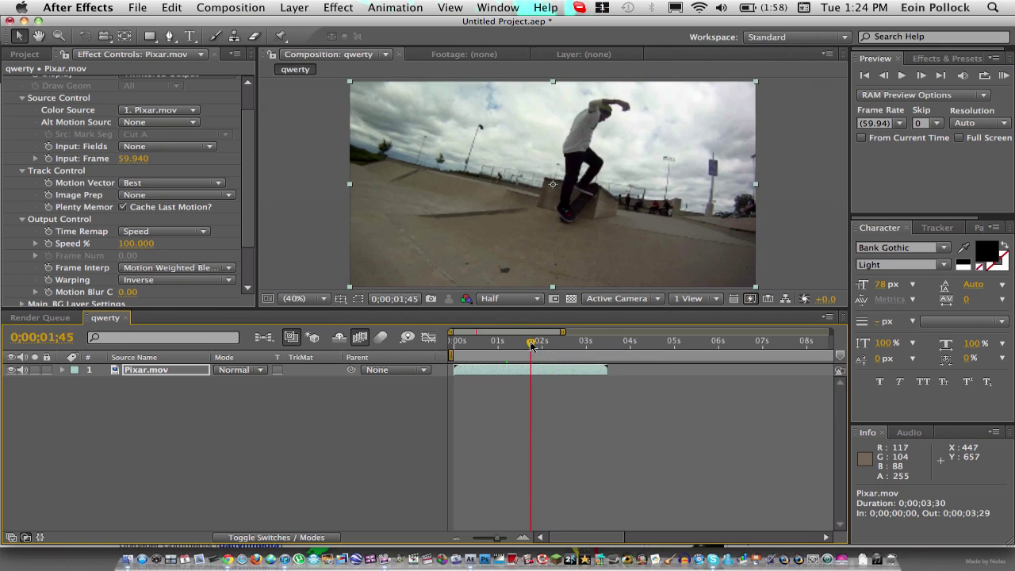
Twirl open Pixar.mov's Twixtor Pro Output Control in the timeline to expose Speed %.
left_click(65, 371)
left_click(76, 389)
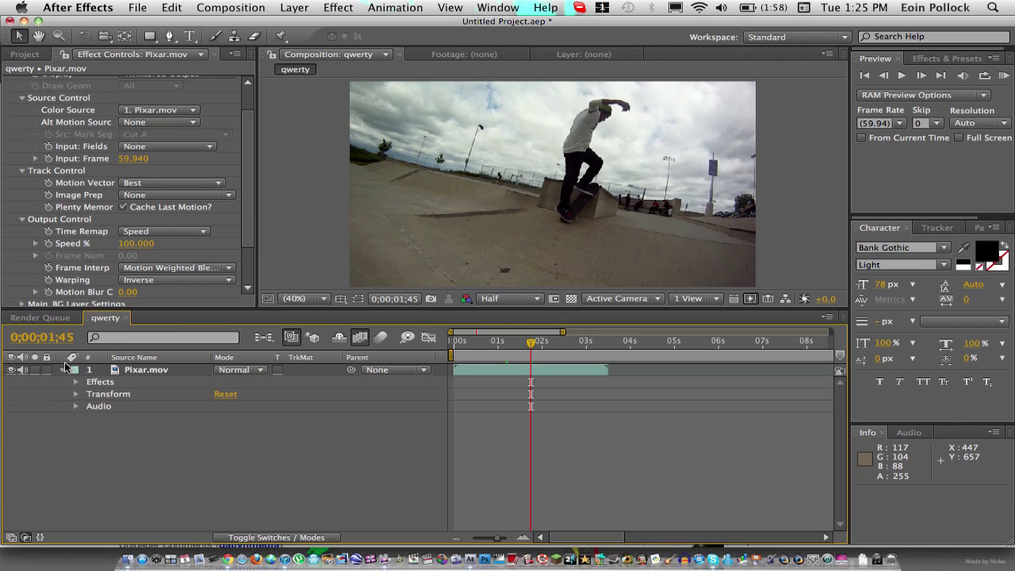
left_click(76, 382)
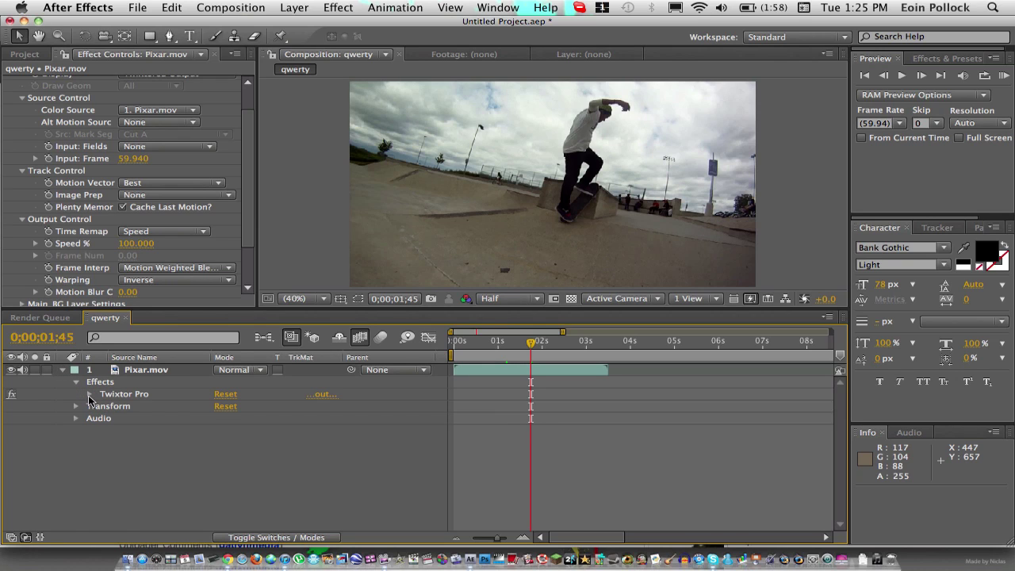
left_click(89, 395)
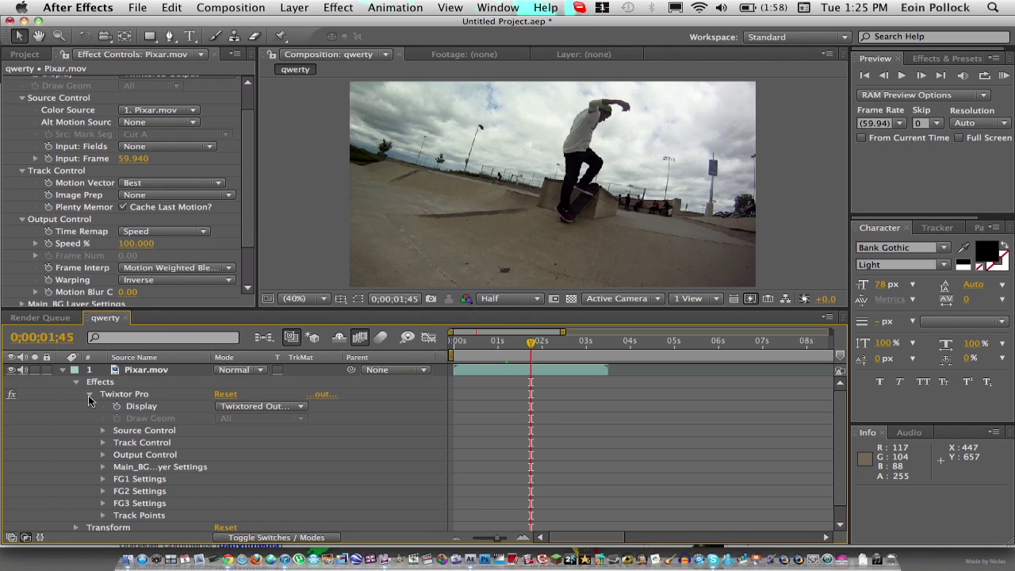
left_click(101, 454)
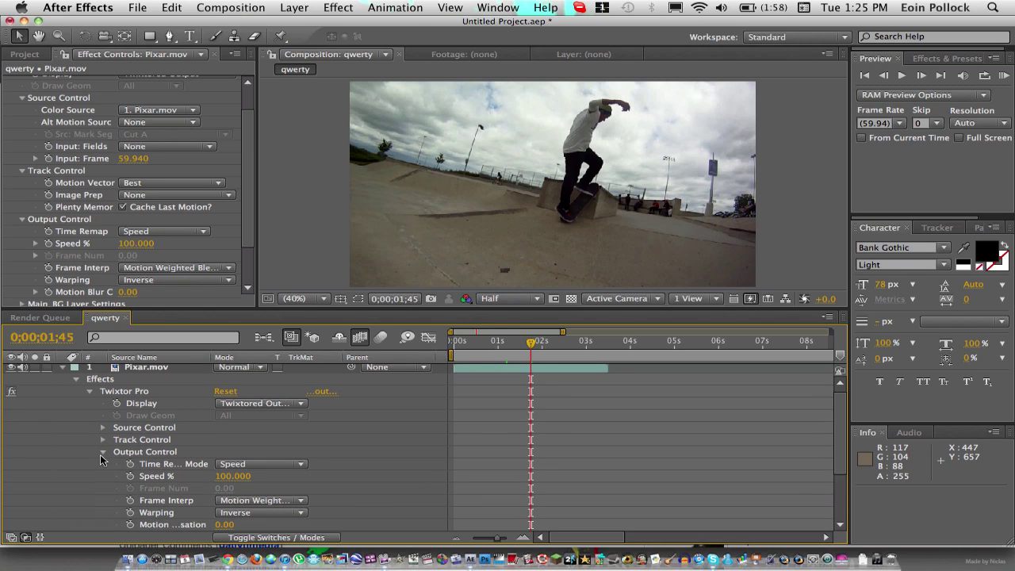
left_click(231, 476)
Scrub ahead to the skater's jump and step back two frames.
left_click_drag(530, 346, 539, 346)
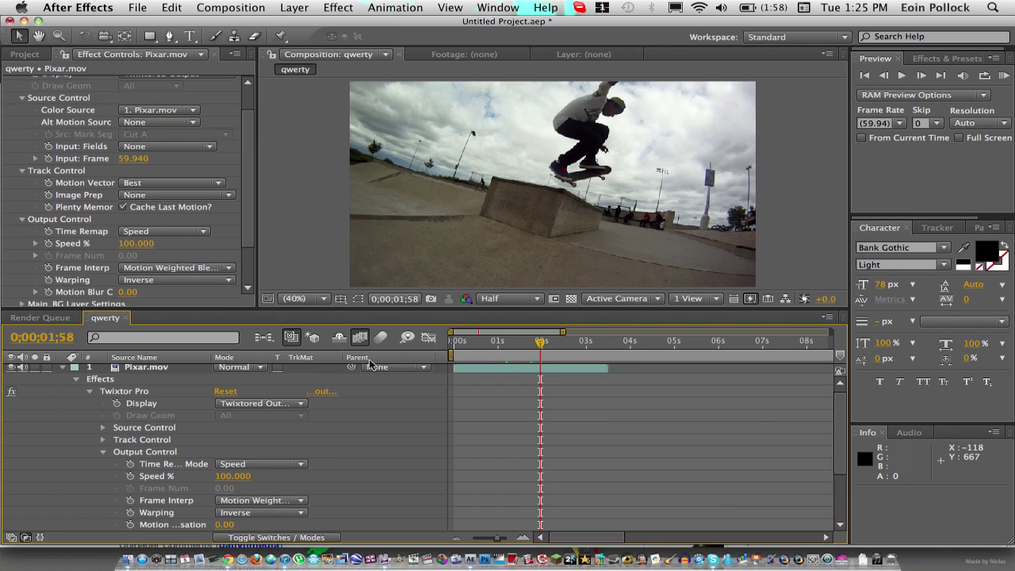
left_click(886, 76)
left_click(886, 76)
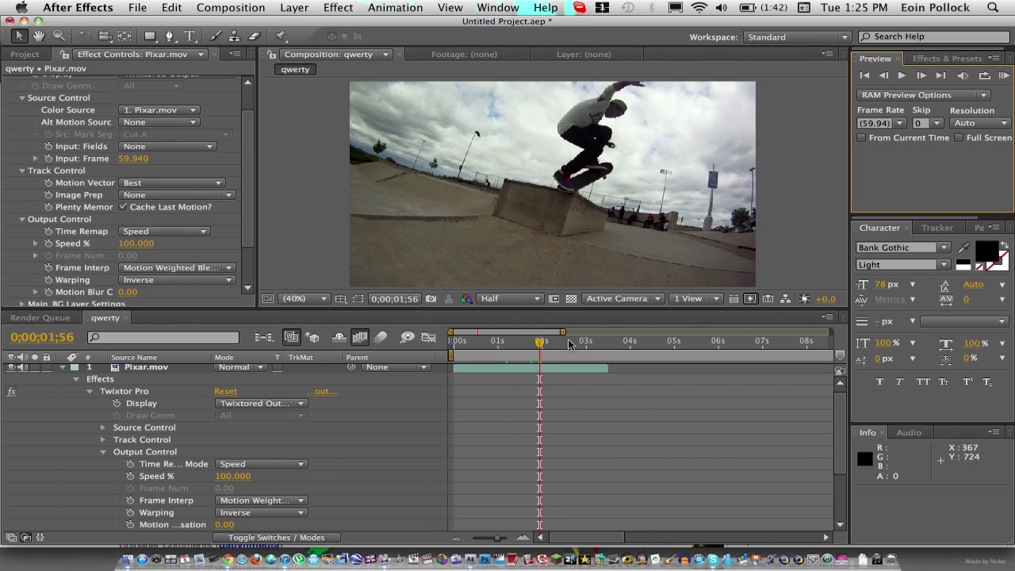
Keyframe Speed % at 100 near 0;00;01;54, set 5% one frame later, and preview the slowdown.
left_click(885, 76)
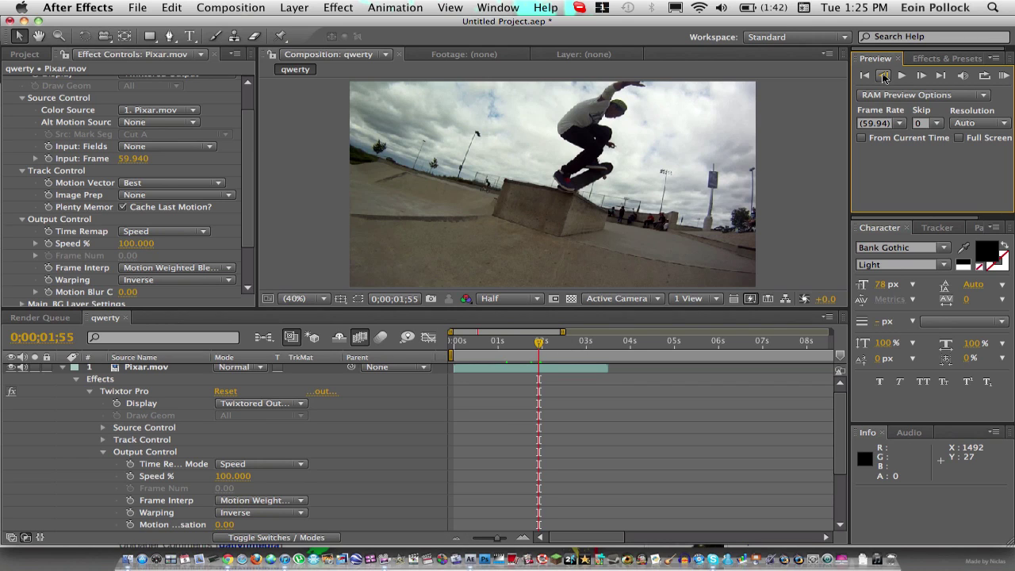
left_click(884, 77)
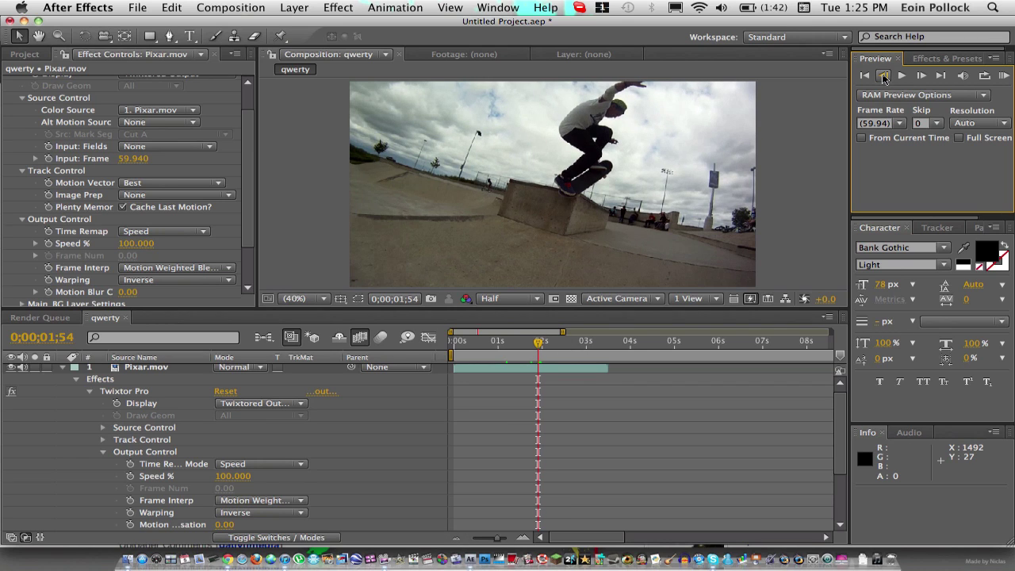
left_click(130, 475)
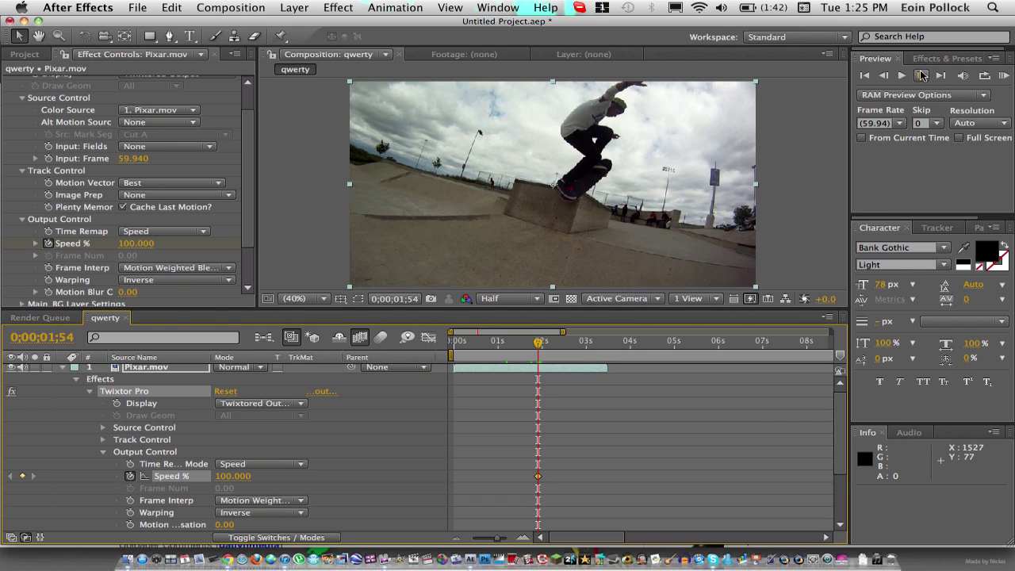
left_click(922, 75)
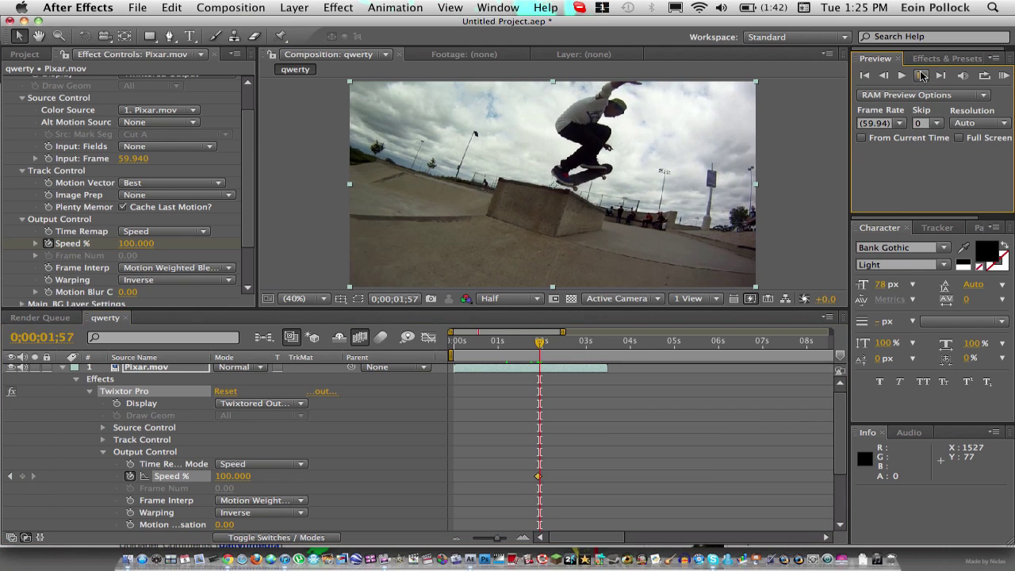
left_click(231, 476)
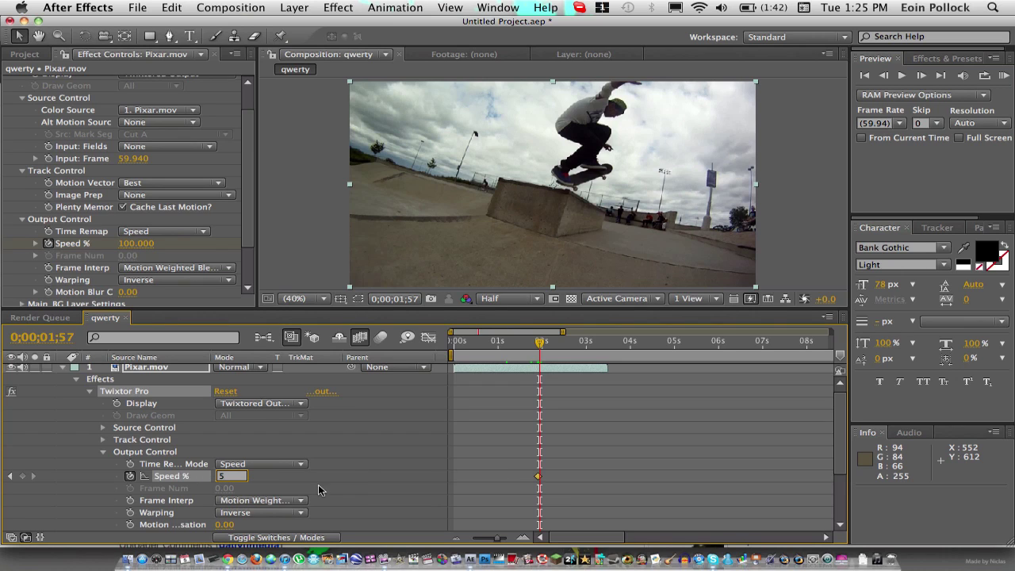
left_click(517, 387)
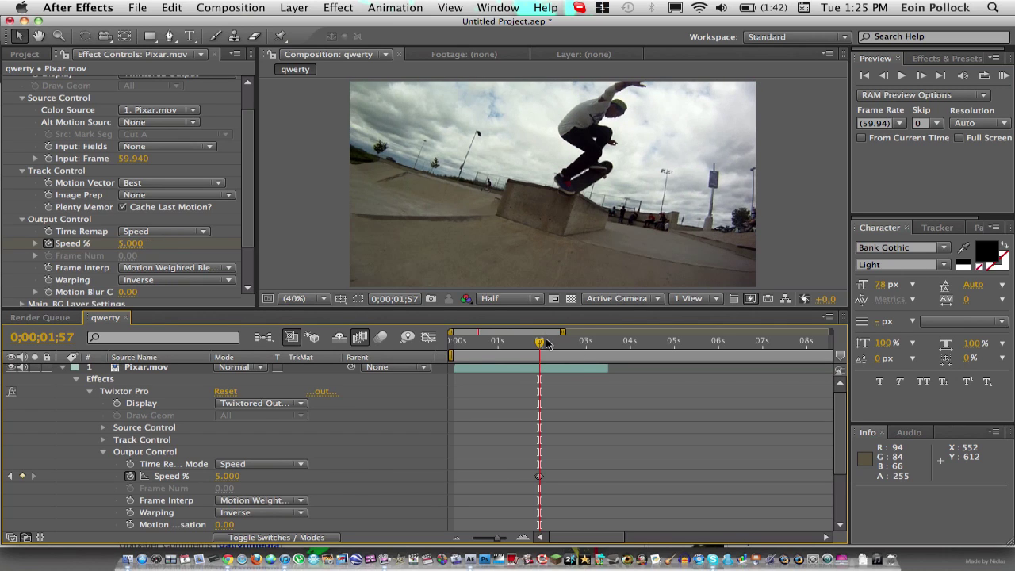
left_click_drag(541, 343, 573, 345)
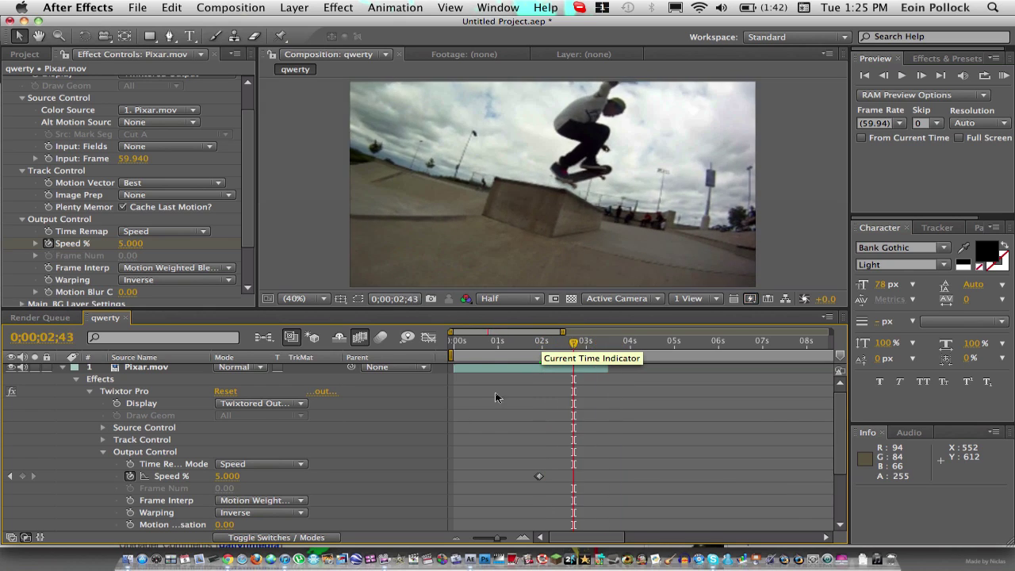
Enable time remapping on the Pixar.mov layer.
left_click(140, 373)
right_click(139, 376)
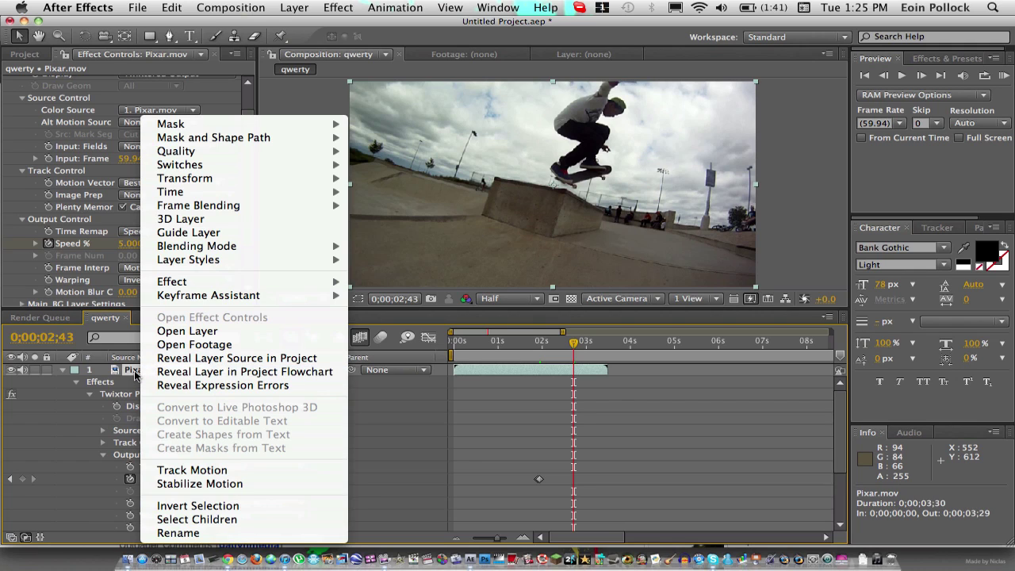
mouse_move(311, 194)
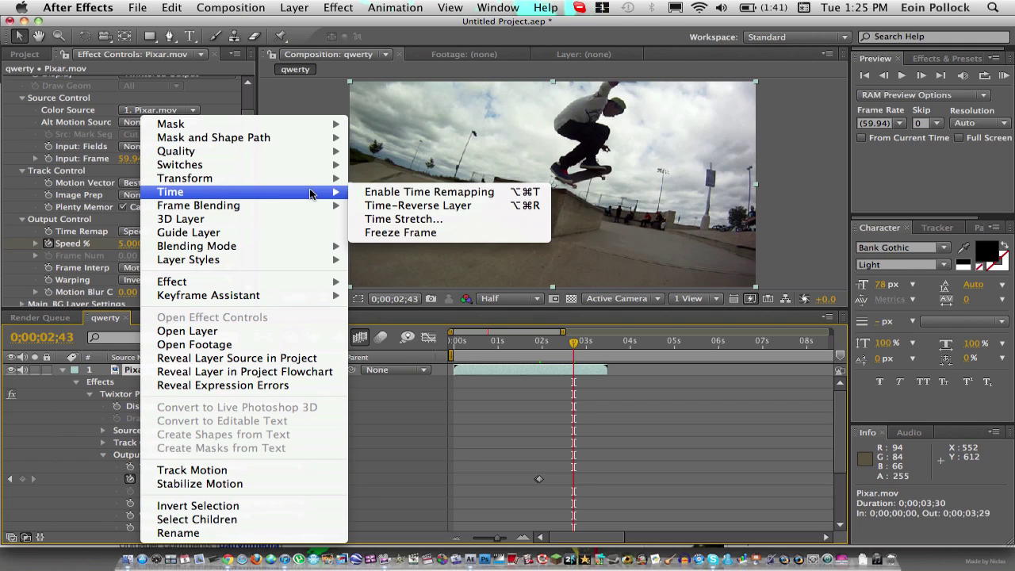
left_click(397, 193)
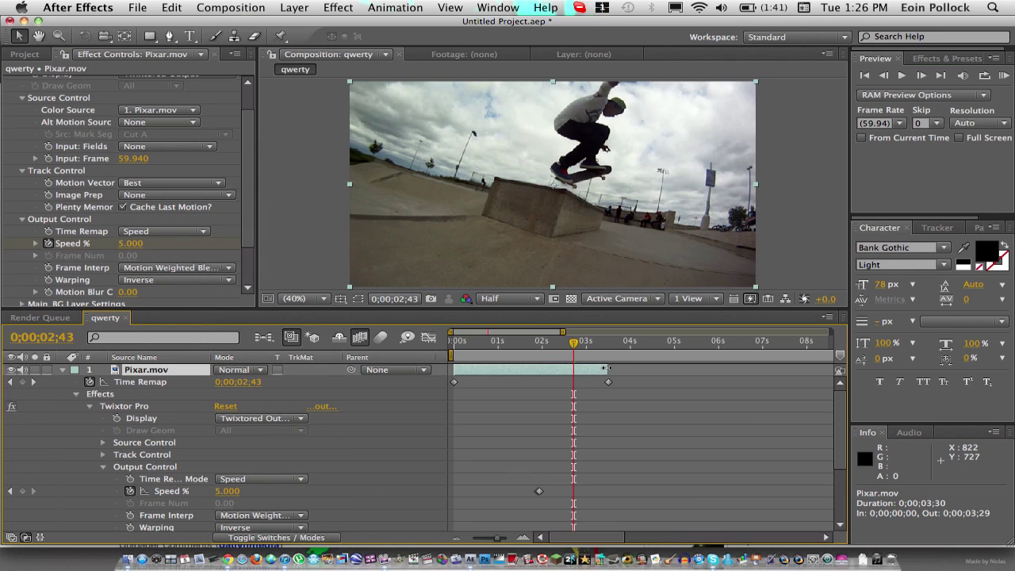
Extend Pixar.mov's out-point to about 8 seconds and scrub to check the frames.
left_click_drag(615, 369, 809, 370)
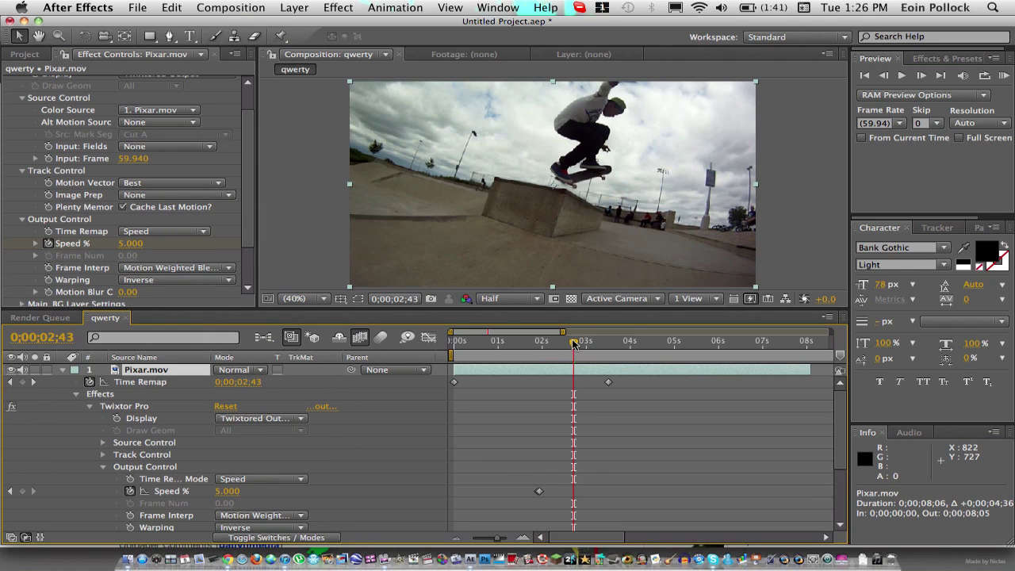
mouse_move(574, 343)
left_mouse_down()
mouse_move(719, 361)
mouse_move(570, 361)
left_mouse_up()
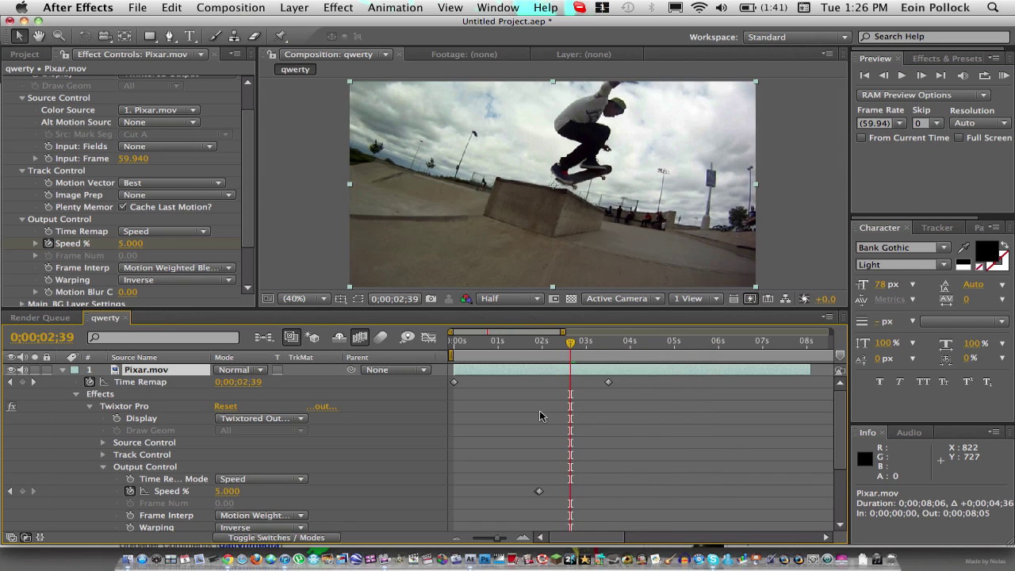
scroll(539, 413, "down", 2)
scroll(540, 413, "up", 2)
Keyframe Twixtor Speed % to hold 5 at 0;00;05;19, then 100 at 0;00;05;25.
left_click_drag(568, 344, 697, 349)
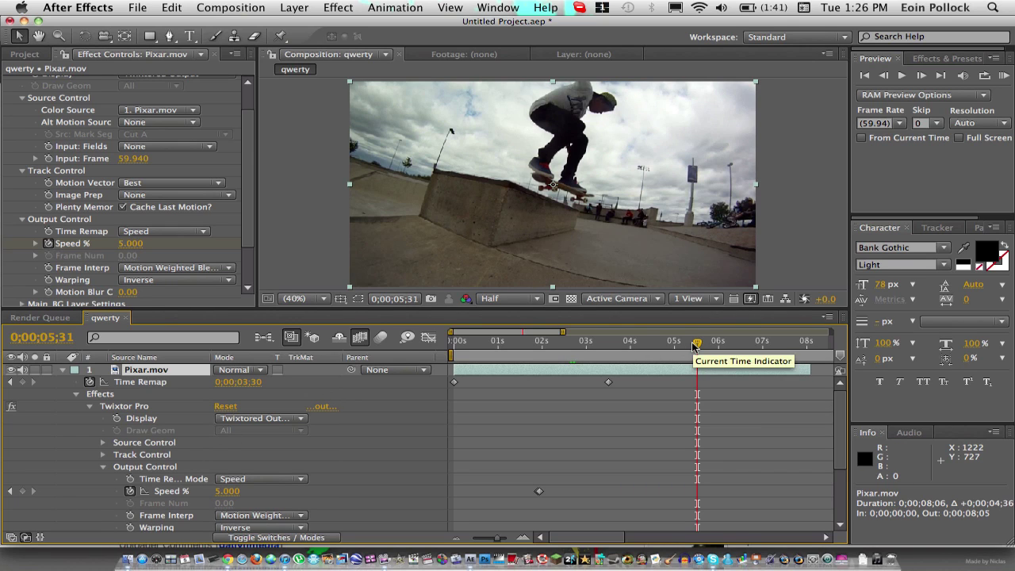
left_click_drag(694, 344, 688, 345)
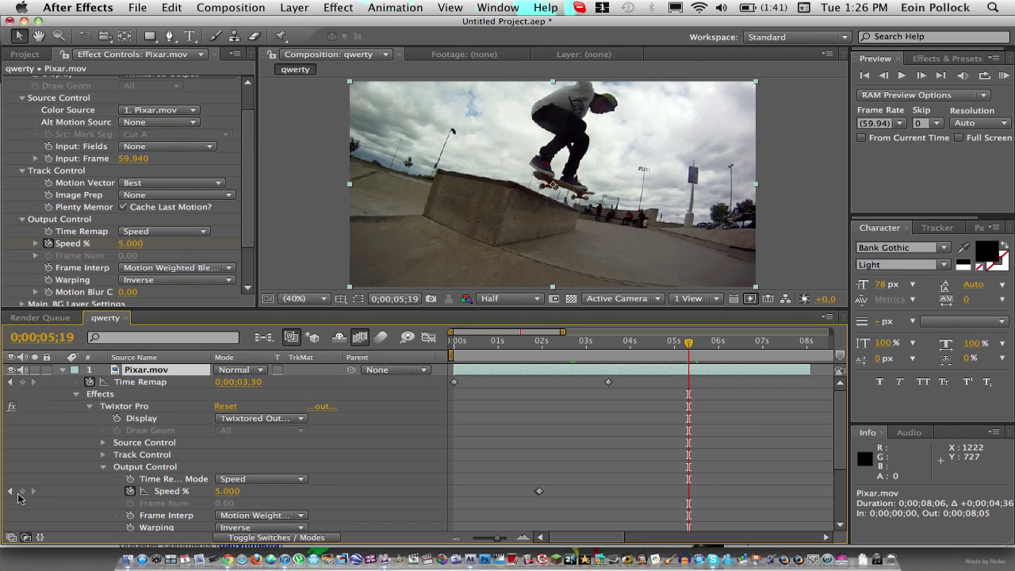
left_click(22, 491)
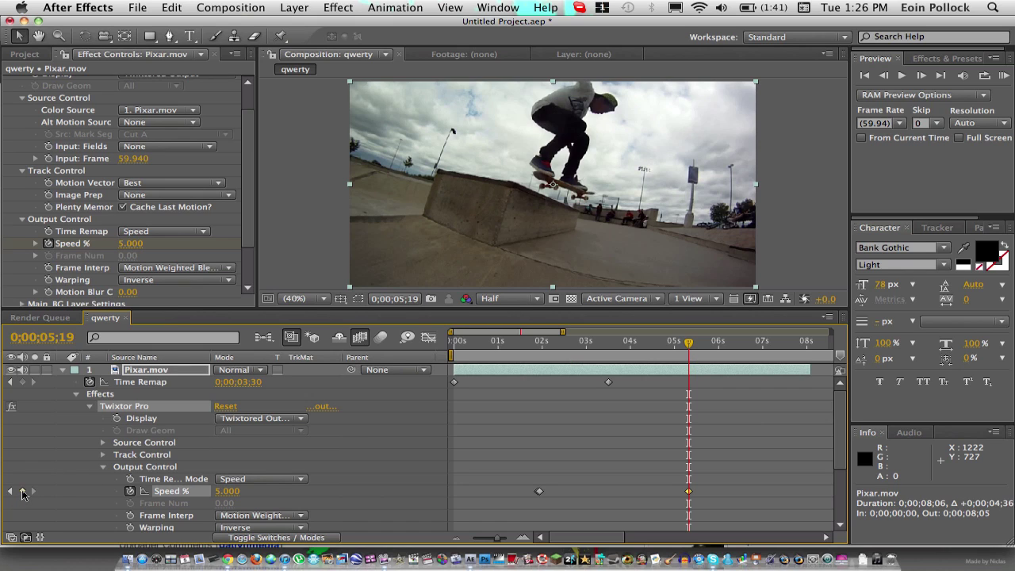
left_click(921, 76)
left_click(921, 76)
left_click(921, 76)
left_click(920, 76)
left_click(921, 76)
left_click(920, 76)
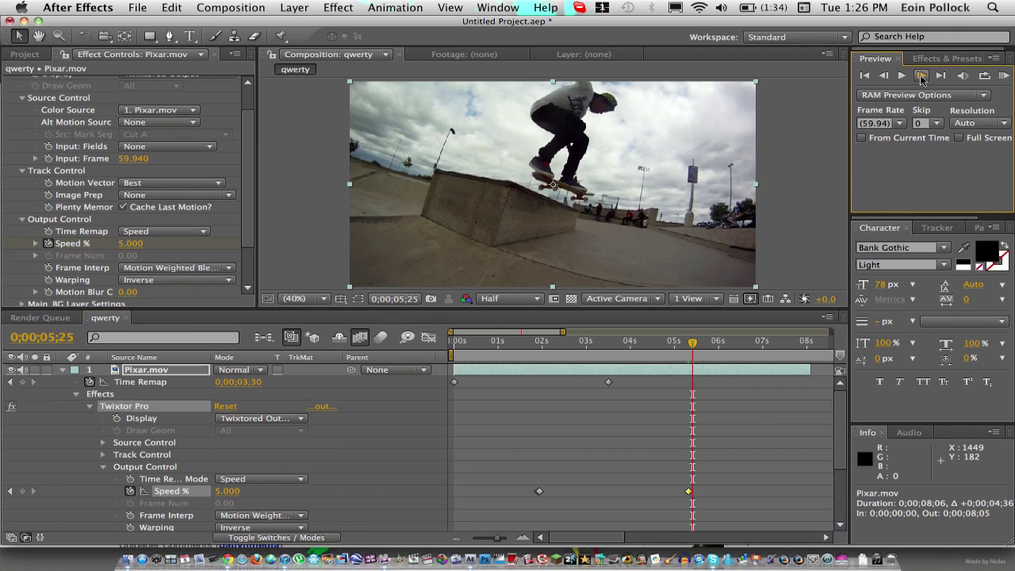
left_click(224, 492)
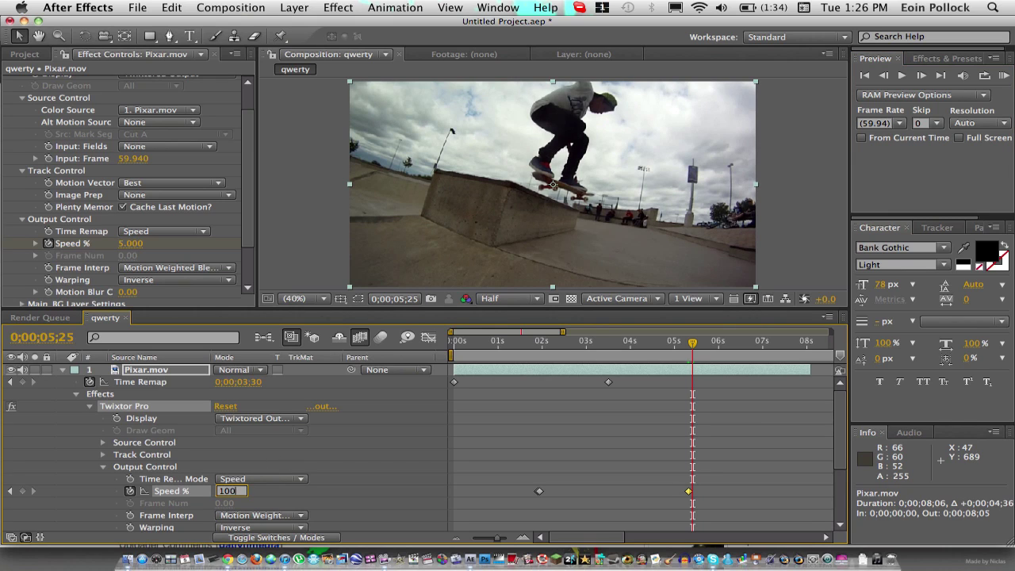
key("Return")
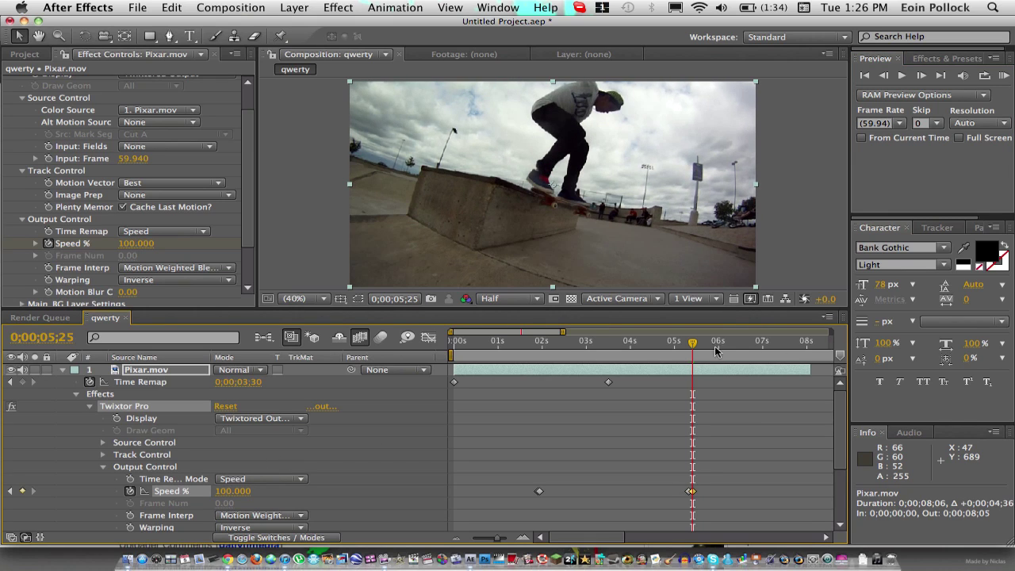
left_click_drag(694, 345, 479, 349)
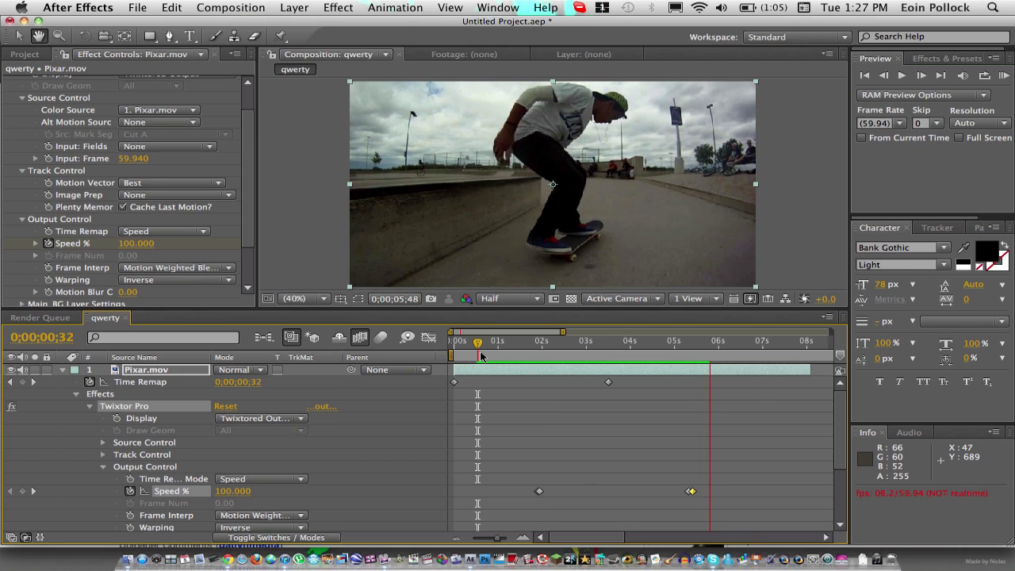
key("space")
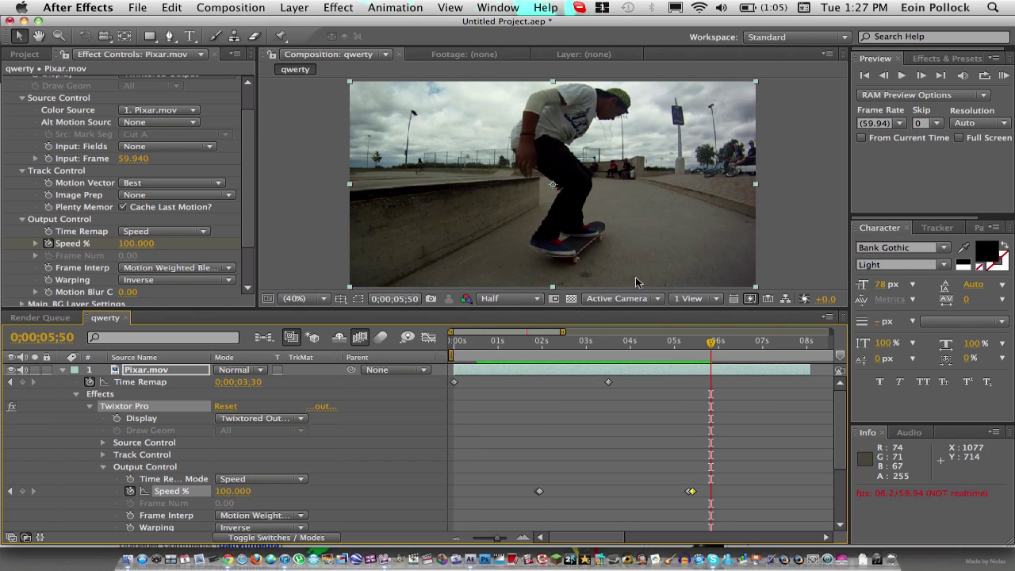
left_click(479, 343)
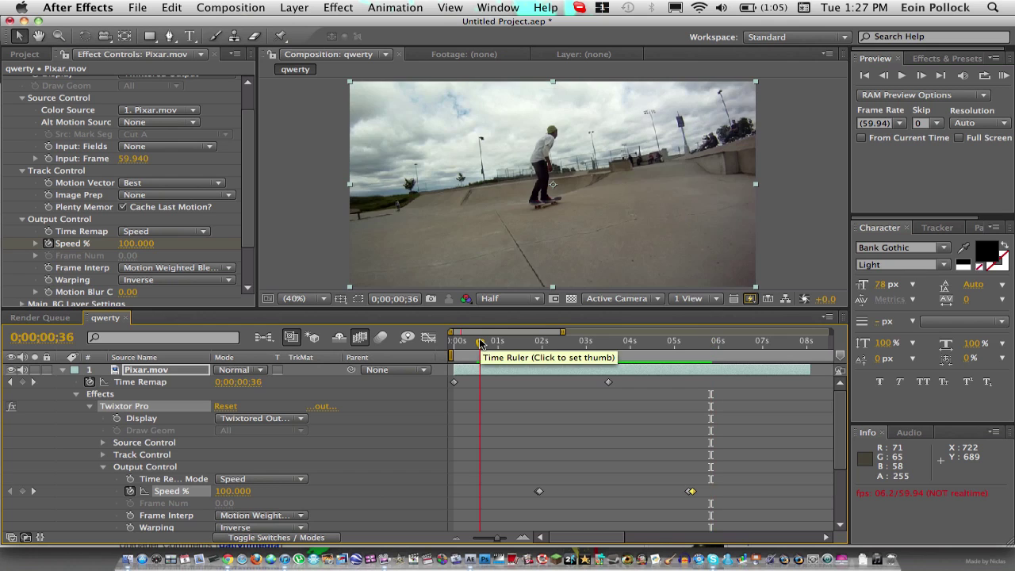
key("space")
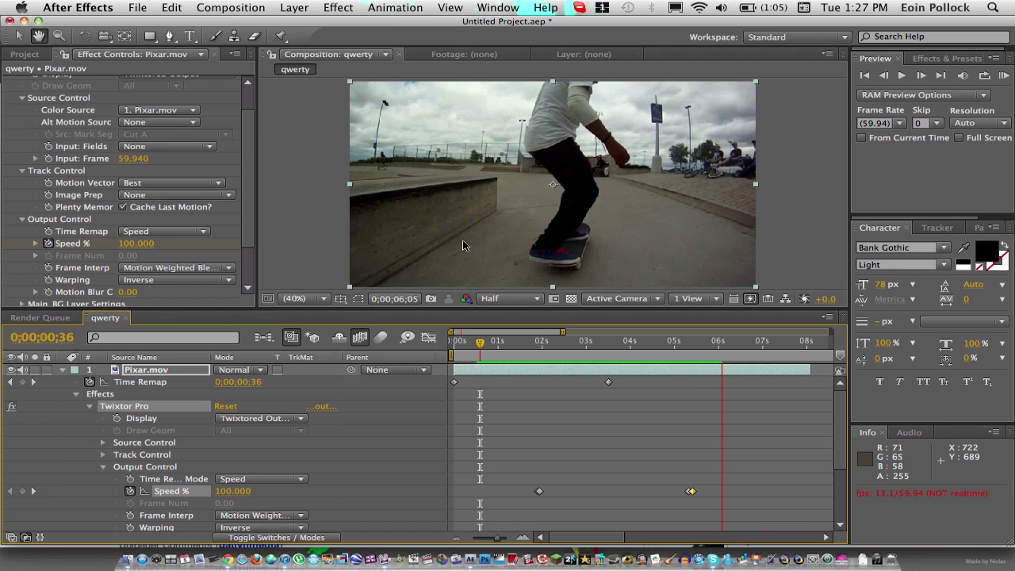
key("space")
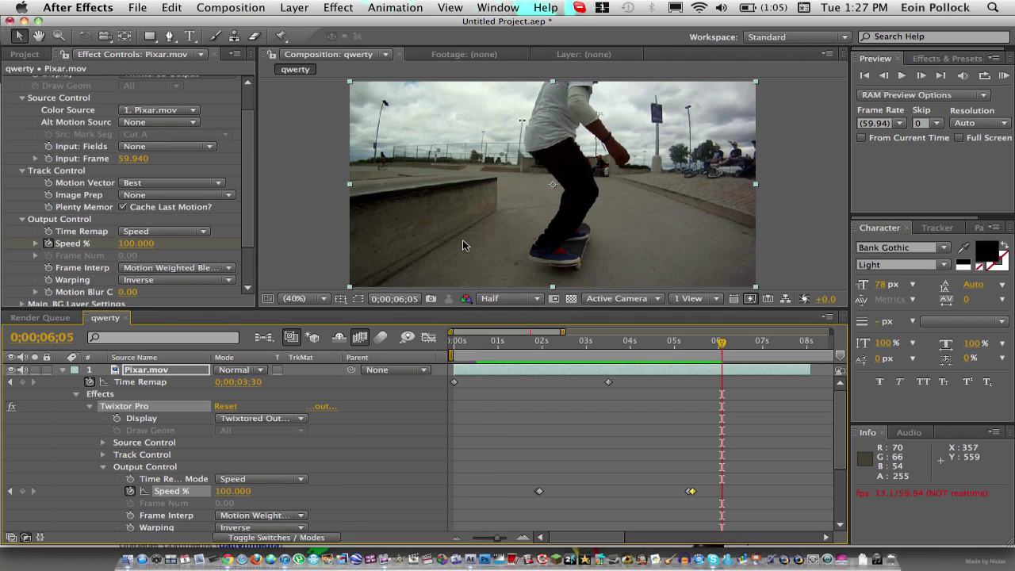
Collapse the Pixar.mov layer and Twixtor properties and show the Project panel with the Pixar comp.
left_click(77, 394)
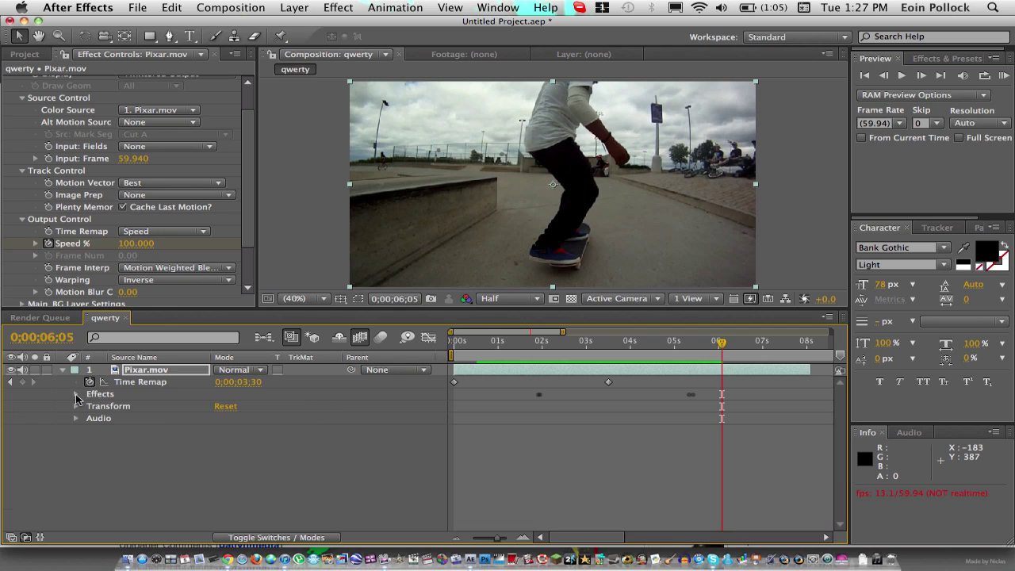
left_click(63, 370)
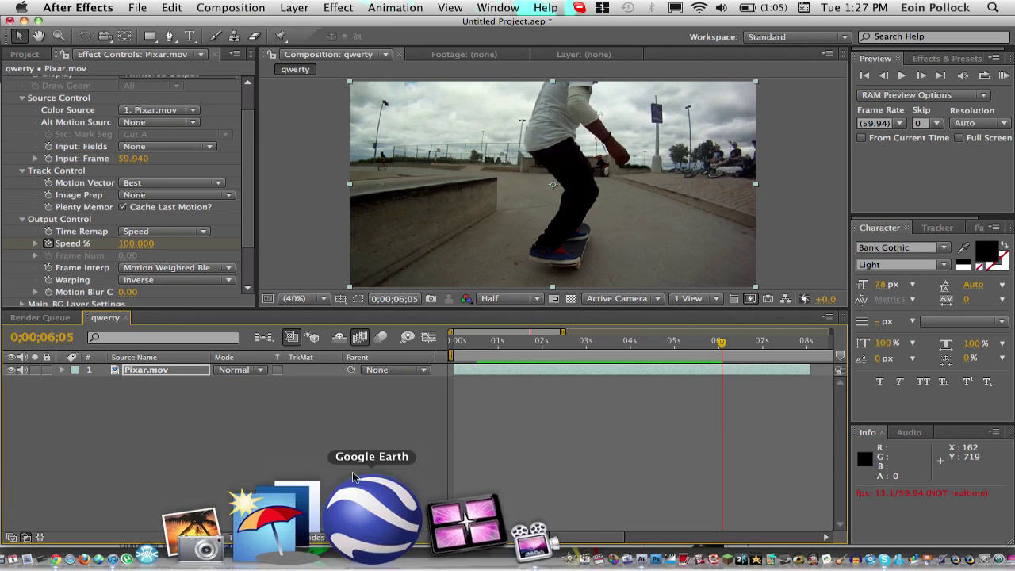
left_click(478, 341)
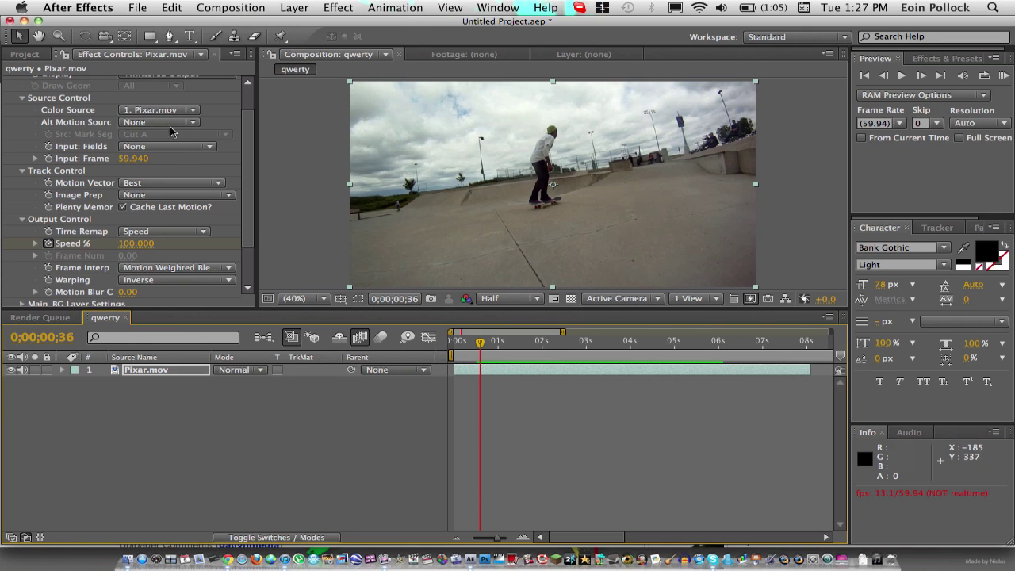
left_click(262, 7)
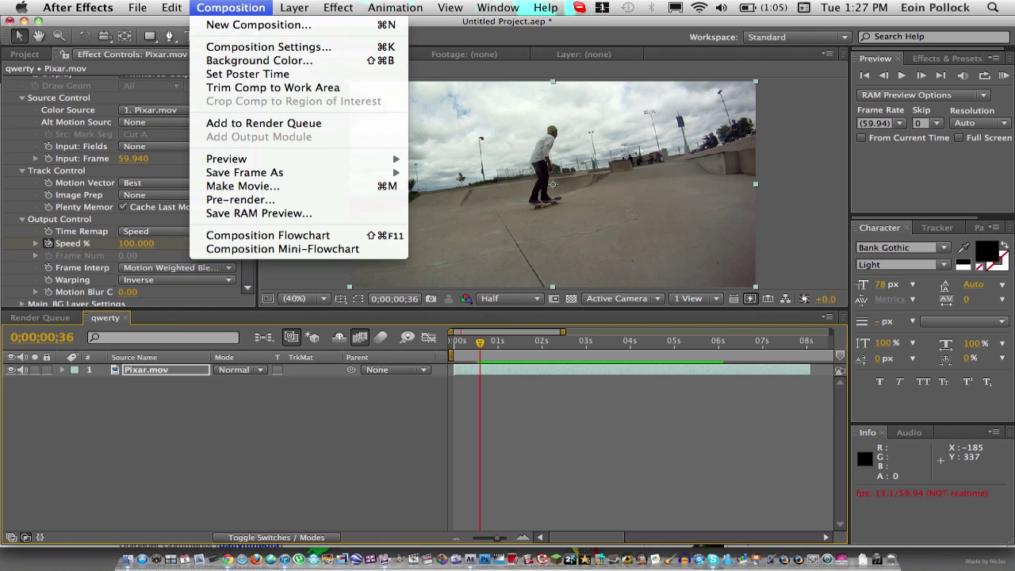
left_click(150, 450)
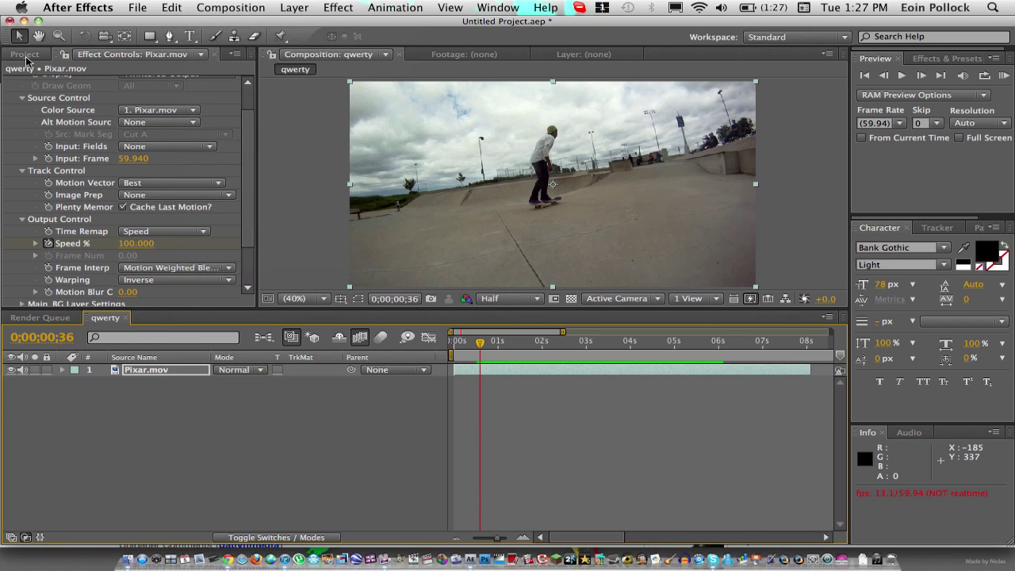
left_click(25, 55)
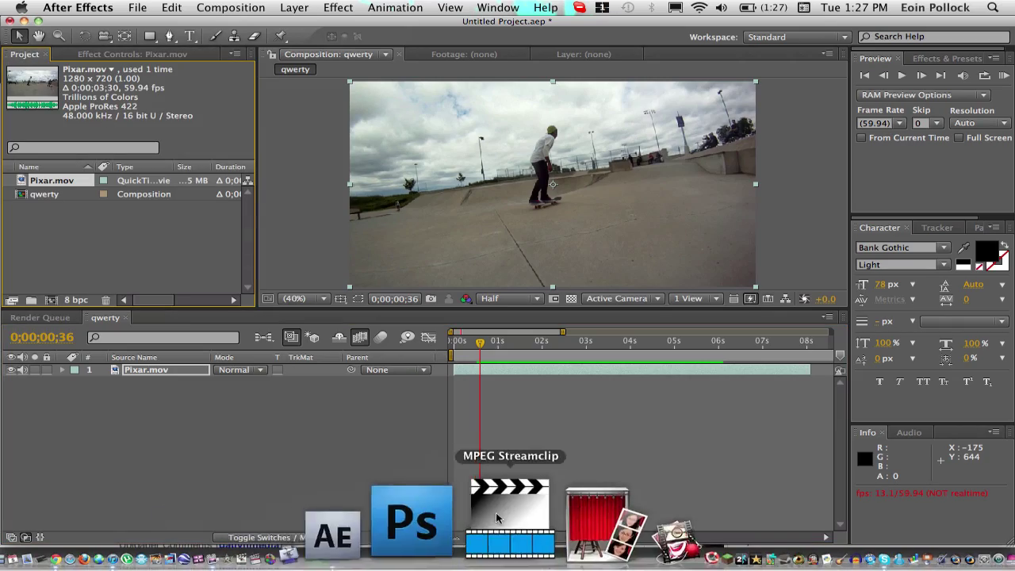
Switch from After Effects over to ScreenFlow.
left_click(537, 514)
left_click(503, 159)
key("super+Tab")
left_click(356, 304)
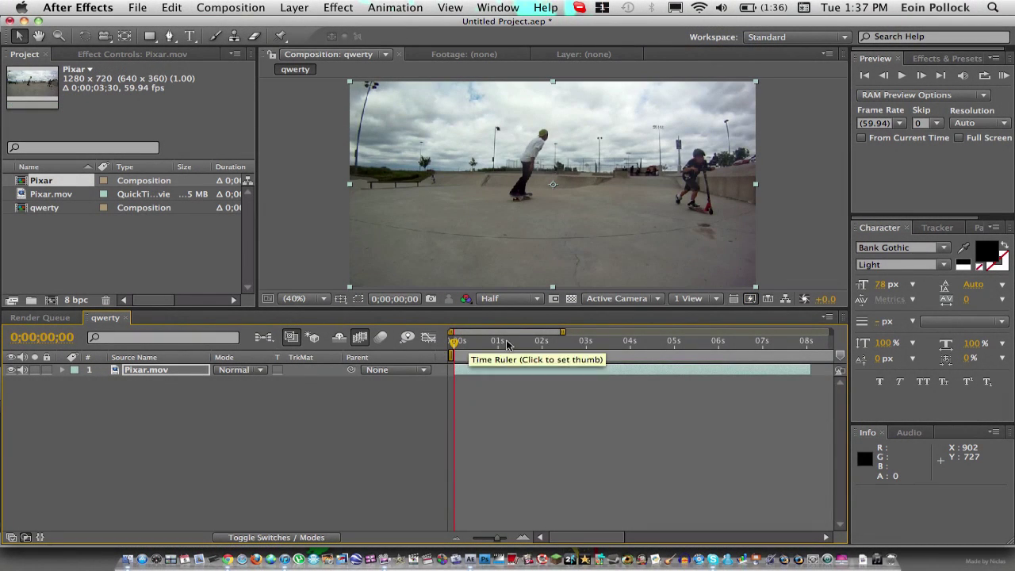
Change the Speed % keyframe at 0;00;01;57 from 5 to 1.02 and preview the ramp.
left_click(63, 371)
left_click(76, 394)
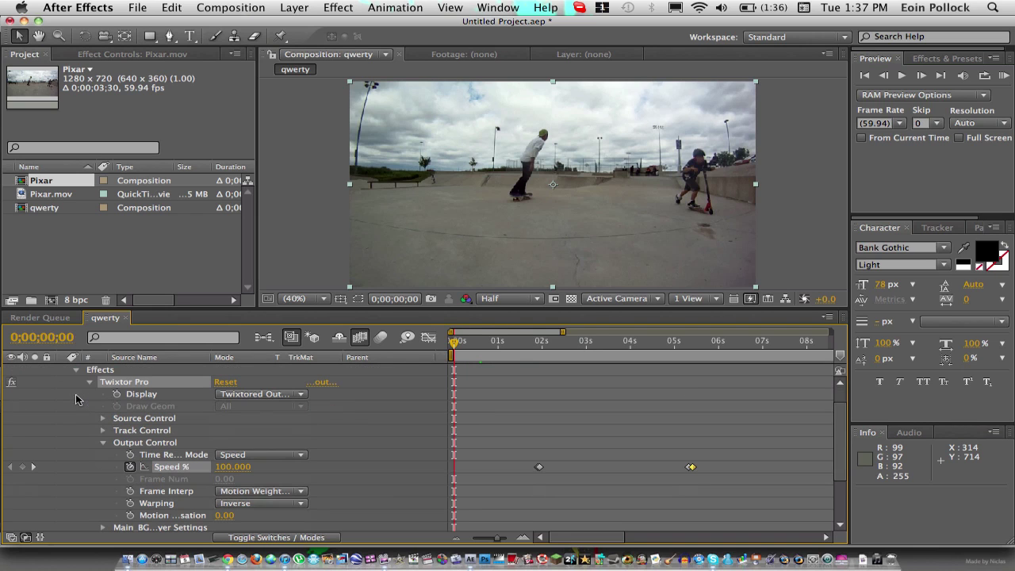
left_click(533, 347)
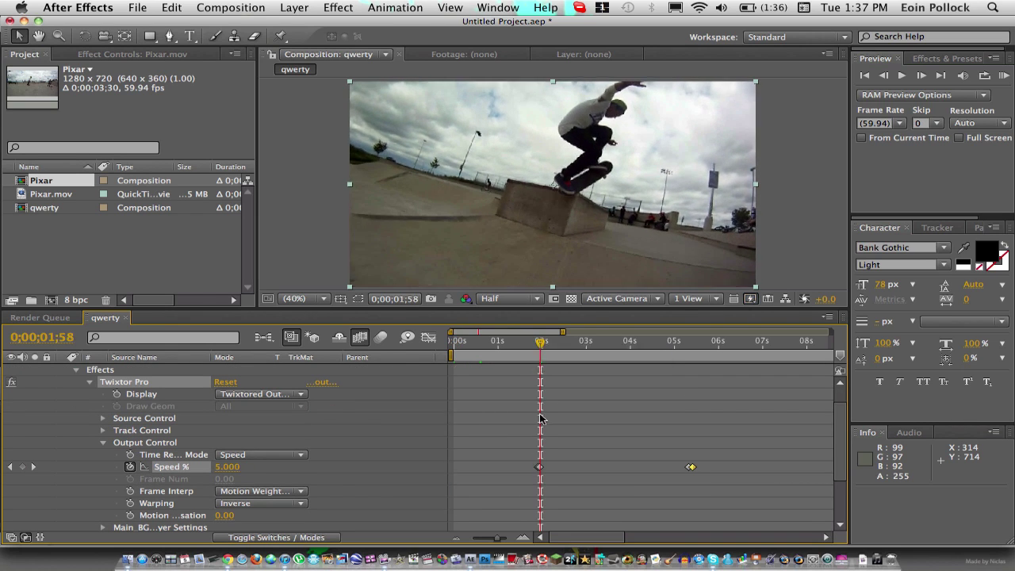
left_click(540, 466)
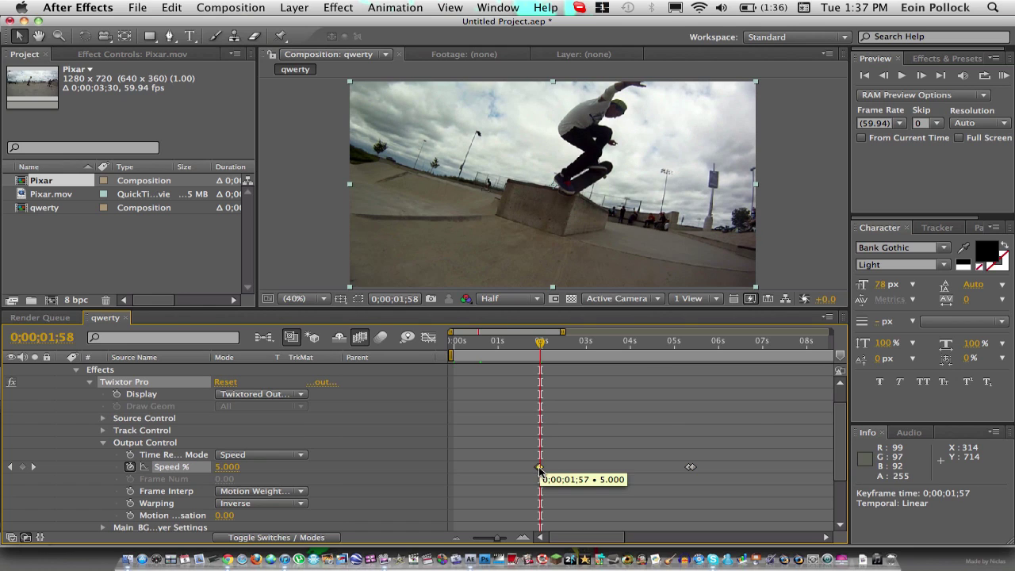
double_click(539, 466)
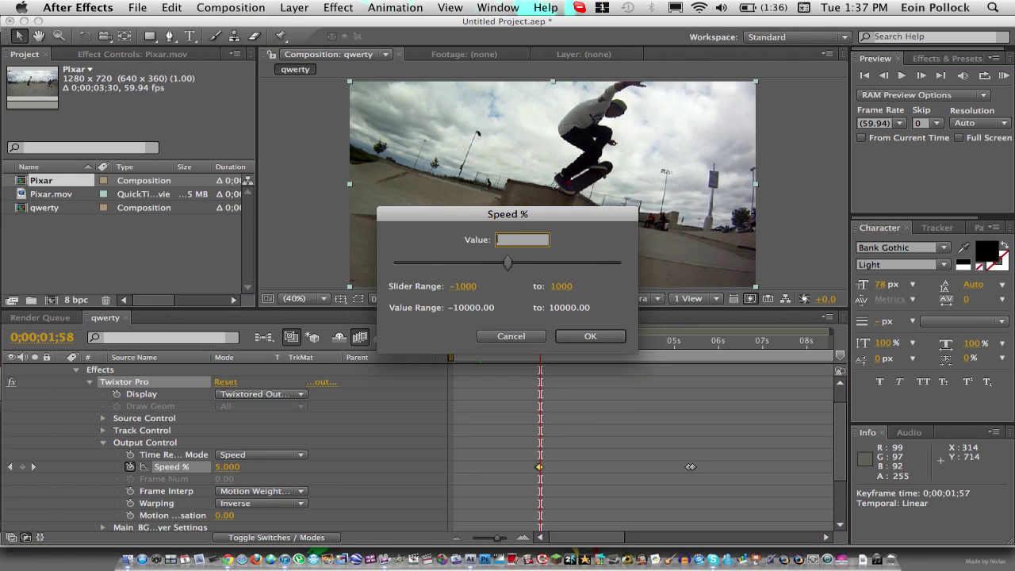
type("1.02")
left_click(587, 336)
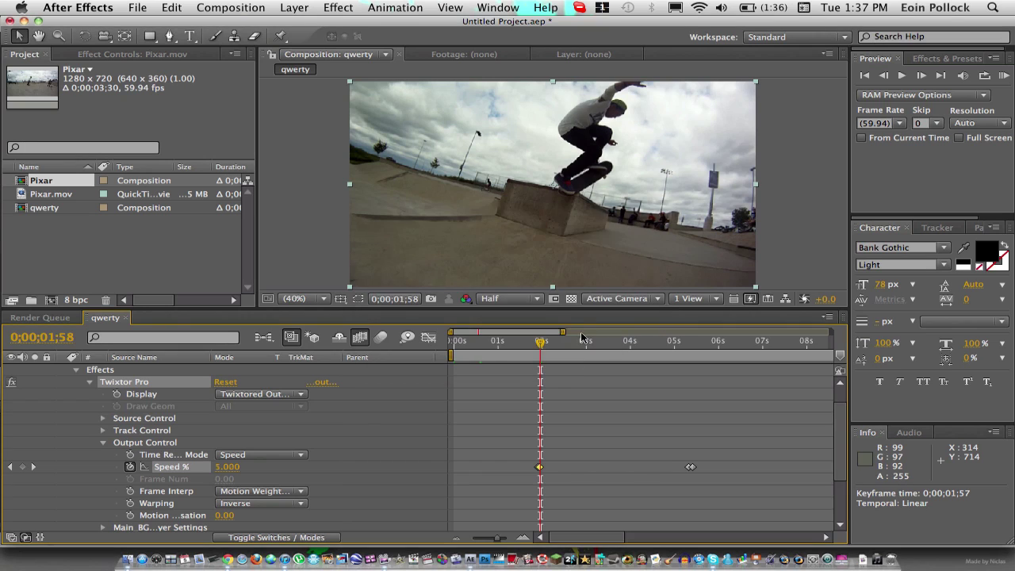
key("space")
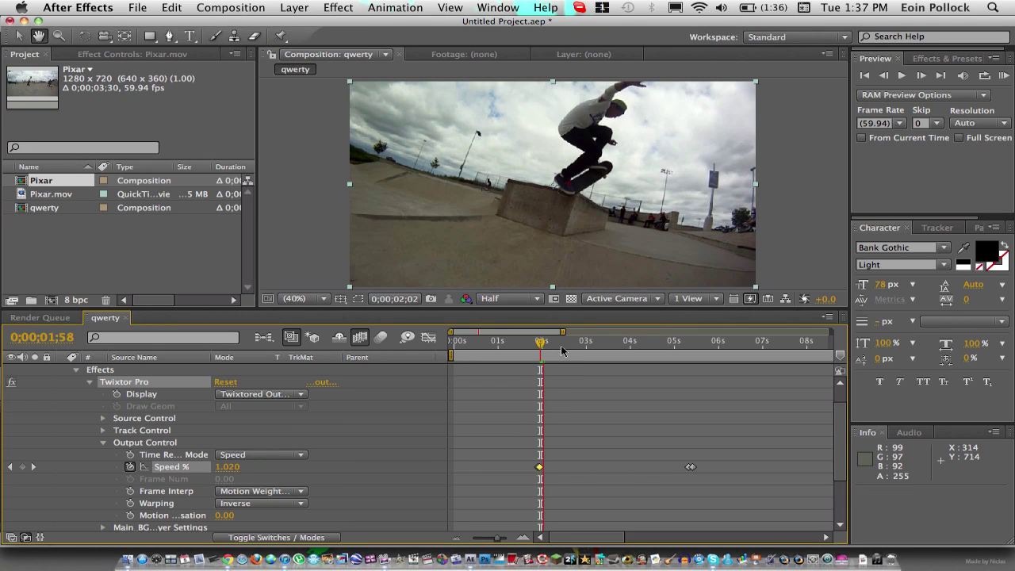
left_click(615, 346)
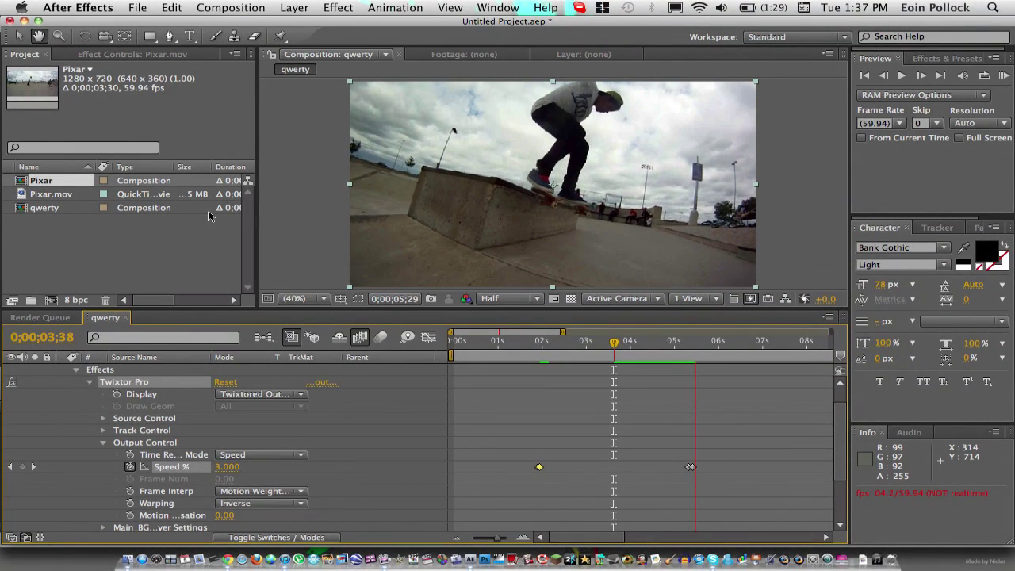
Stop the preview and create a new composition named qwerty 2.
left_click(389, 192)
key("v")
left_click(225, 7)
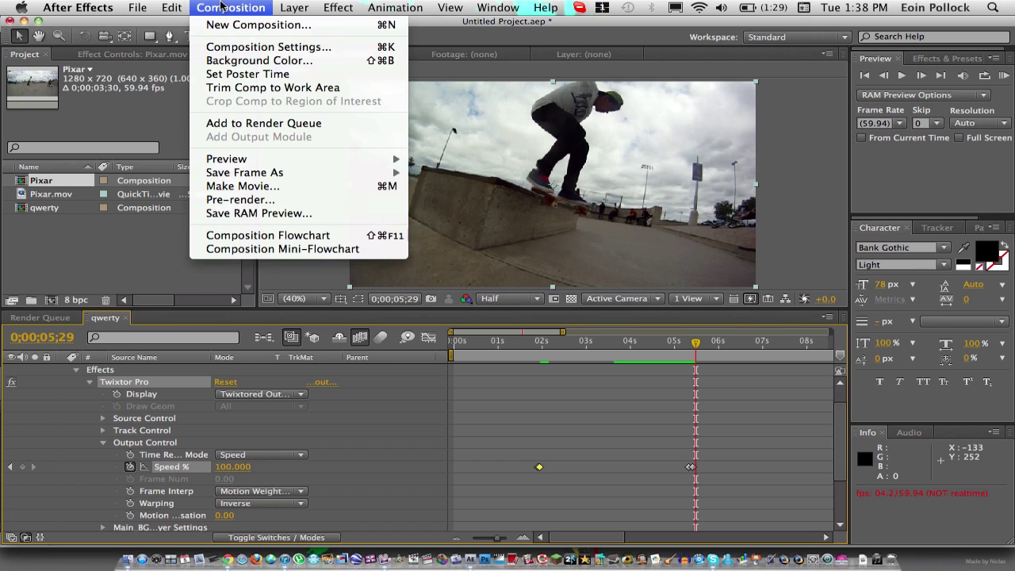
left_click(246, 25)
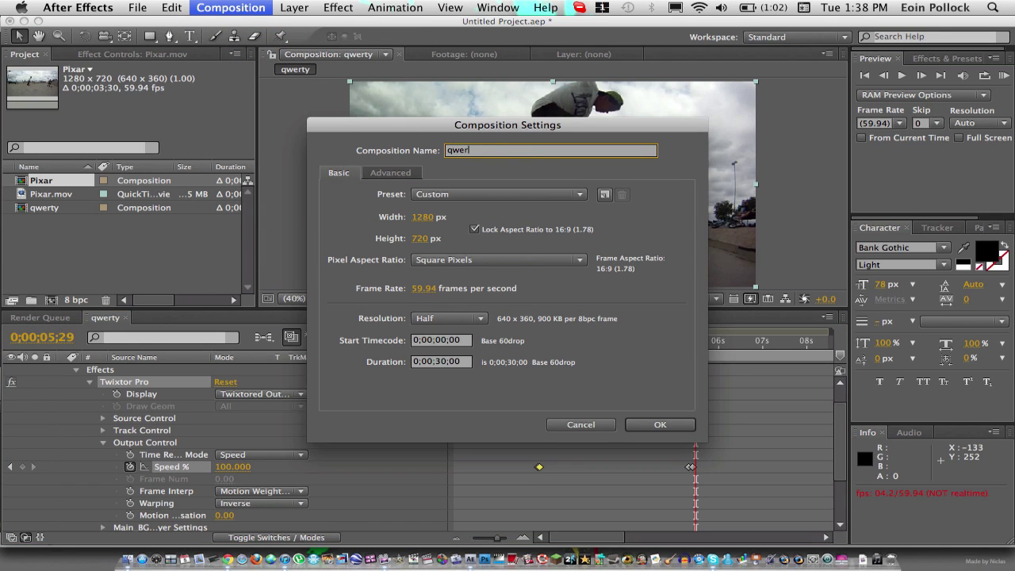
type("qwerty 2")
left_click(658, 424)
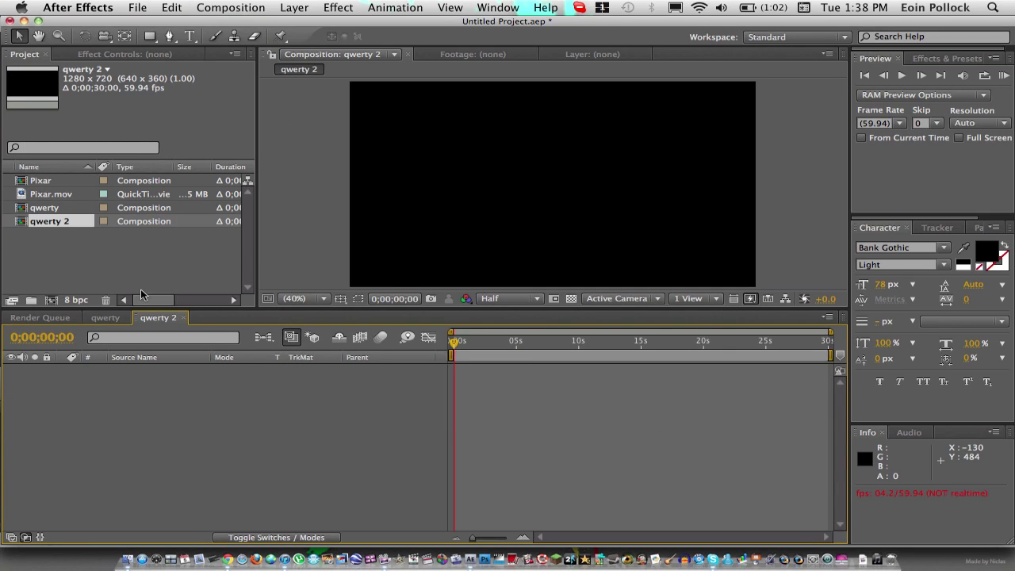
Import Pixar twix.mov from the Twixtor tutorial folder and drag it into qwerty 2.
left_click(151, 7)
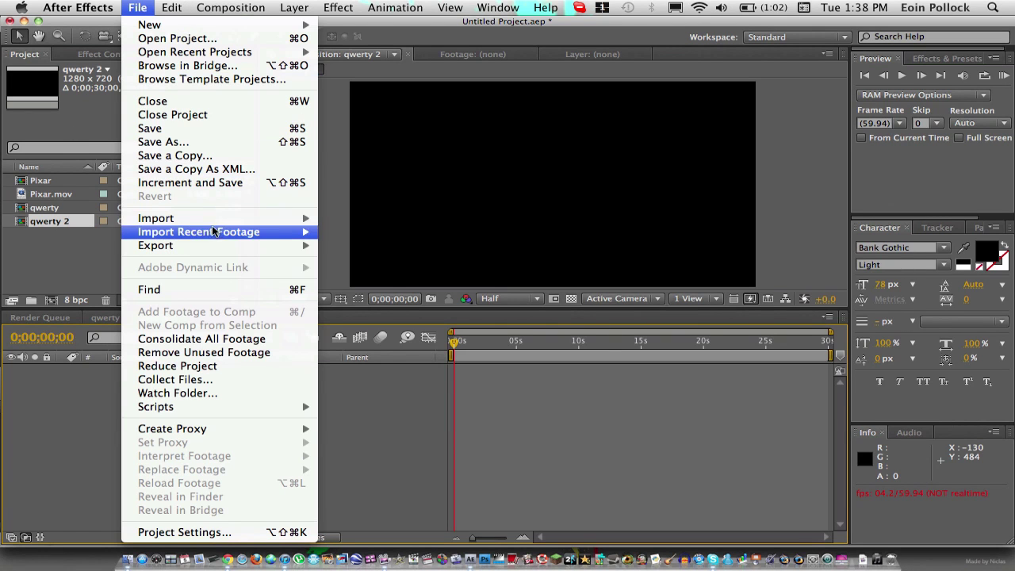
mouse_move(310, 224)
left_click(339, 219)
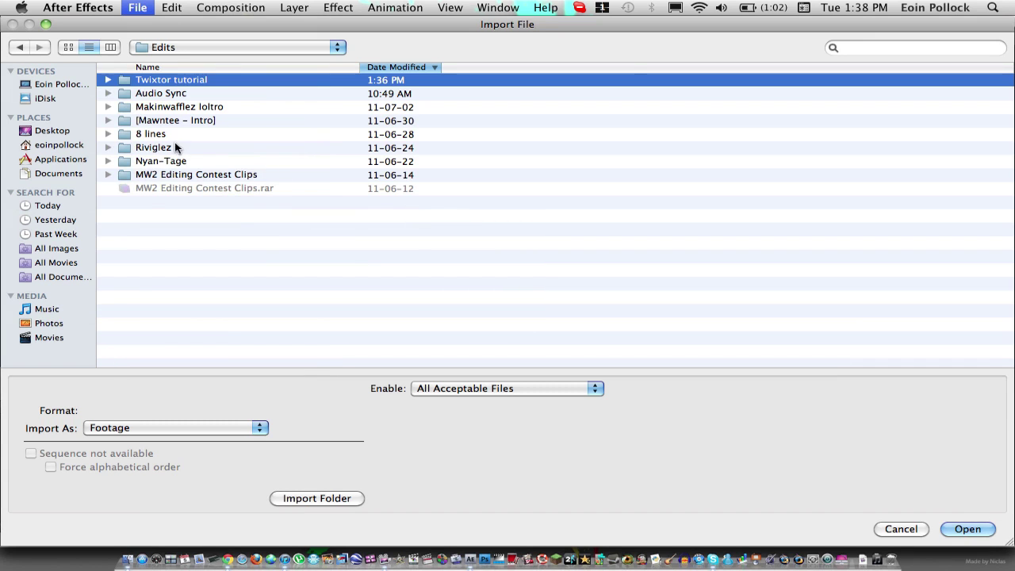
double_click(123, 81)
left_click(132, 83)
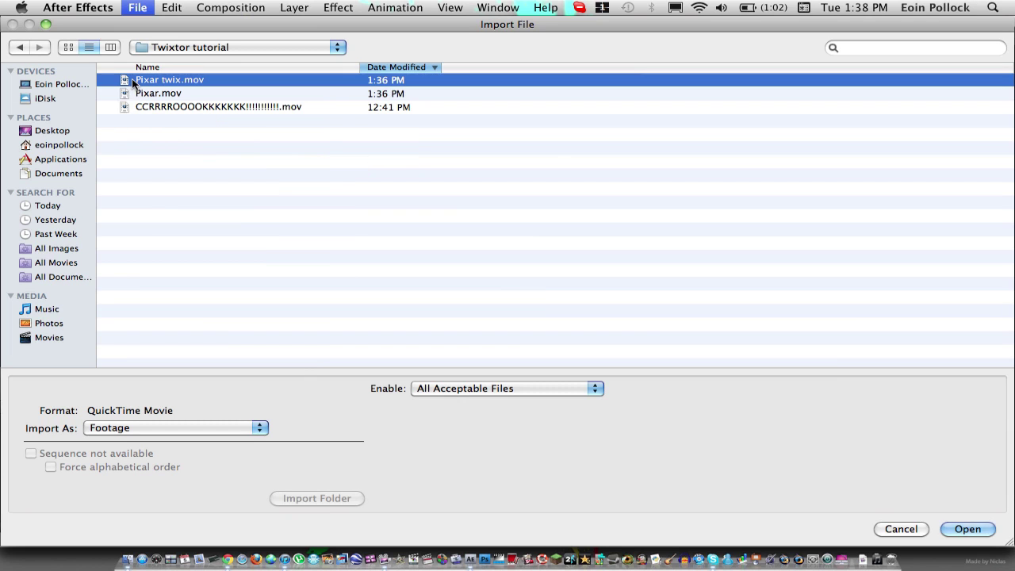
left_click(991, 529)
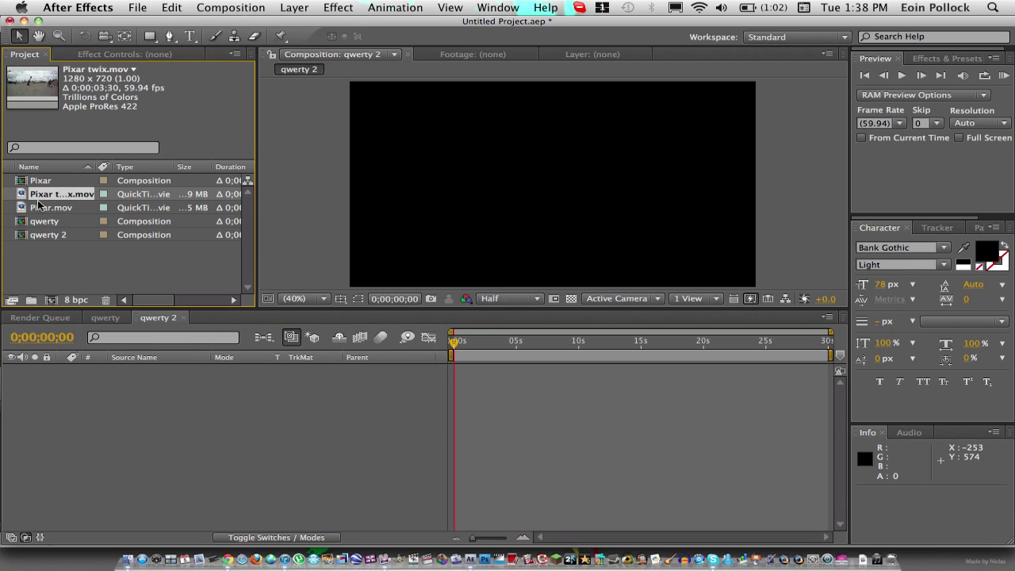
left_click_drag(37, 198, 553, 190)
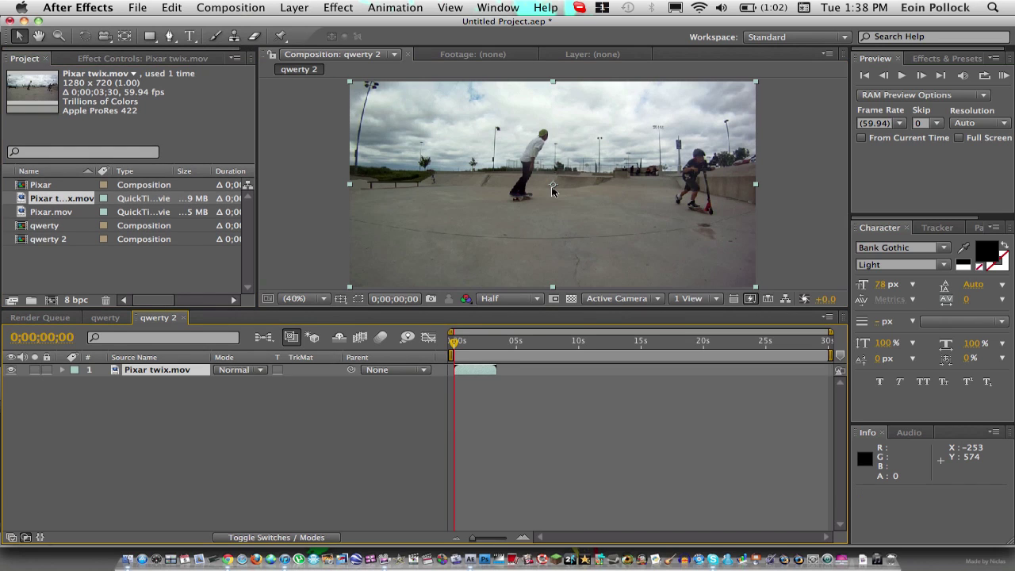
Zoom the timeline to about seven seconds and scrub and play the slowed Pixar twix.mov.
left_click(500, 537)
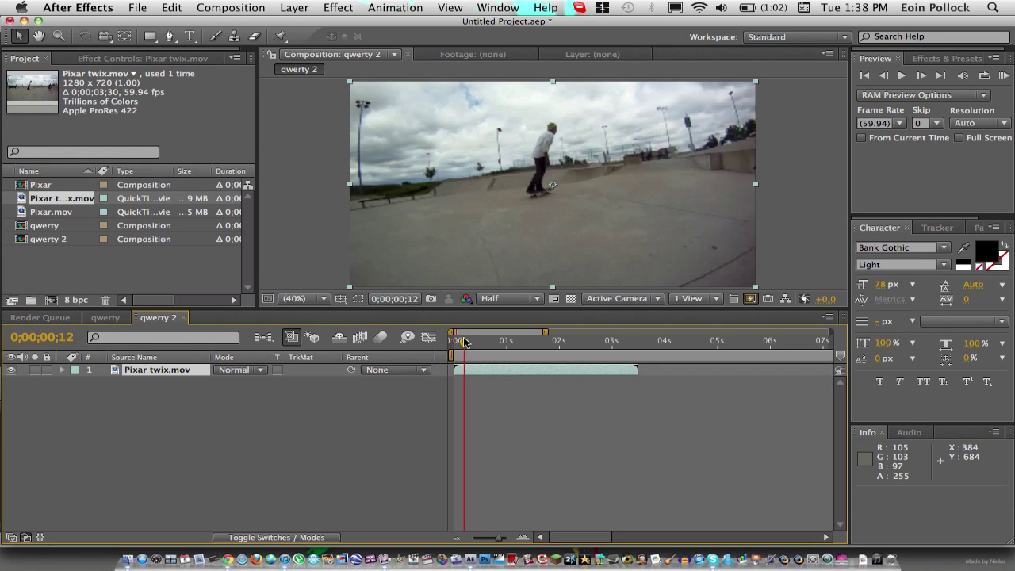
left_click_drag(454, 340, 514, 340)
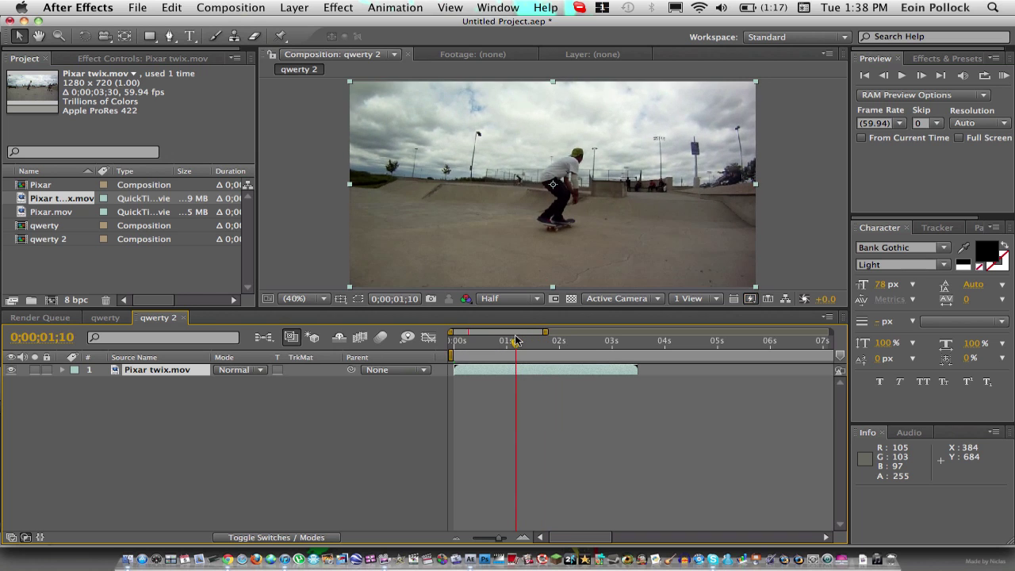
key("space")
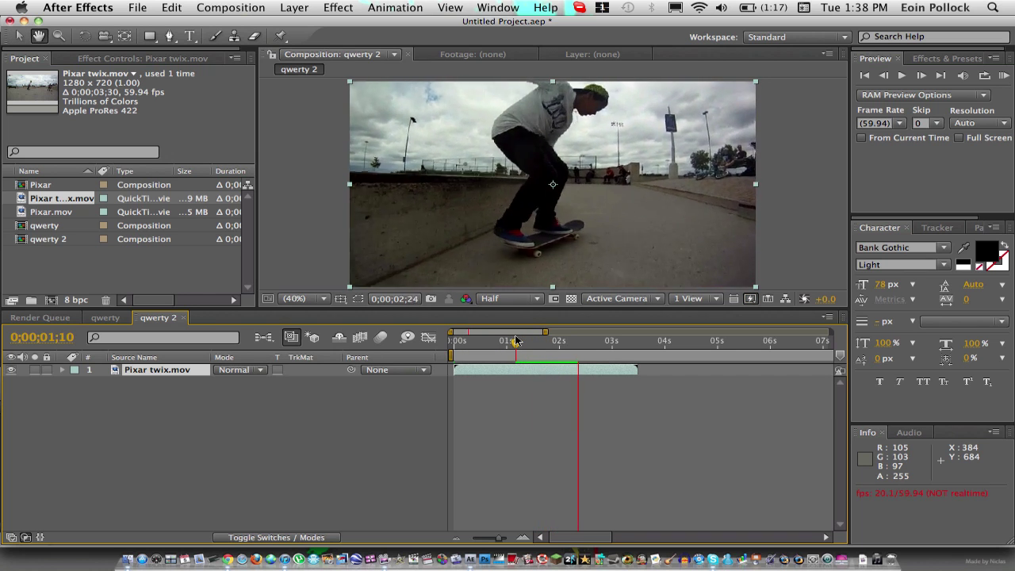
key("space")
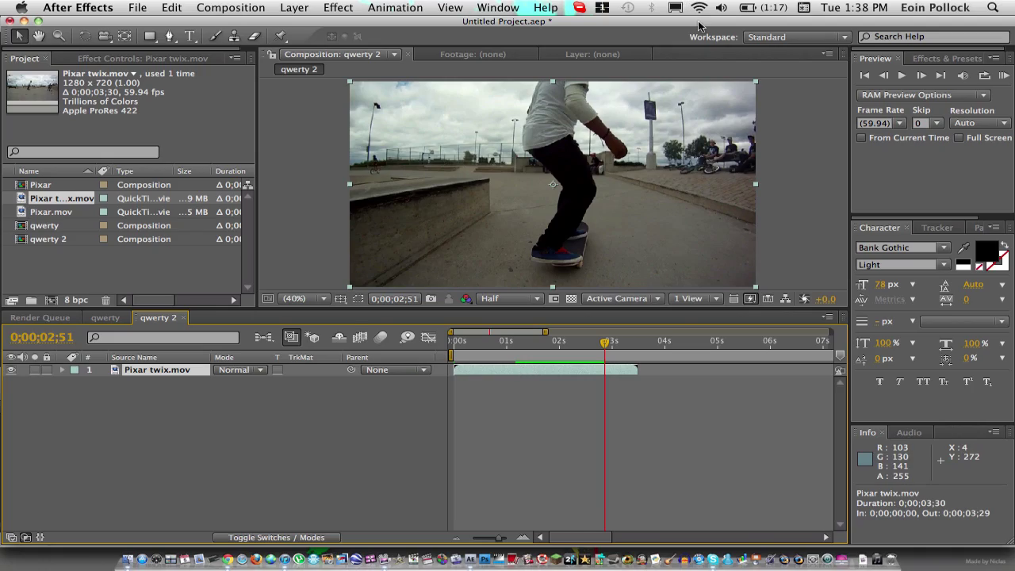
Remove the Pixar twix.mov layer from the qwerty 2 timeline.
key("F9")
key("F9")
key("F9")
left_click(132, 158)
left_click(558, 8)
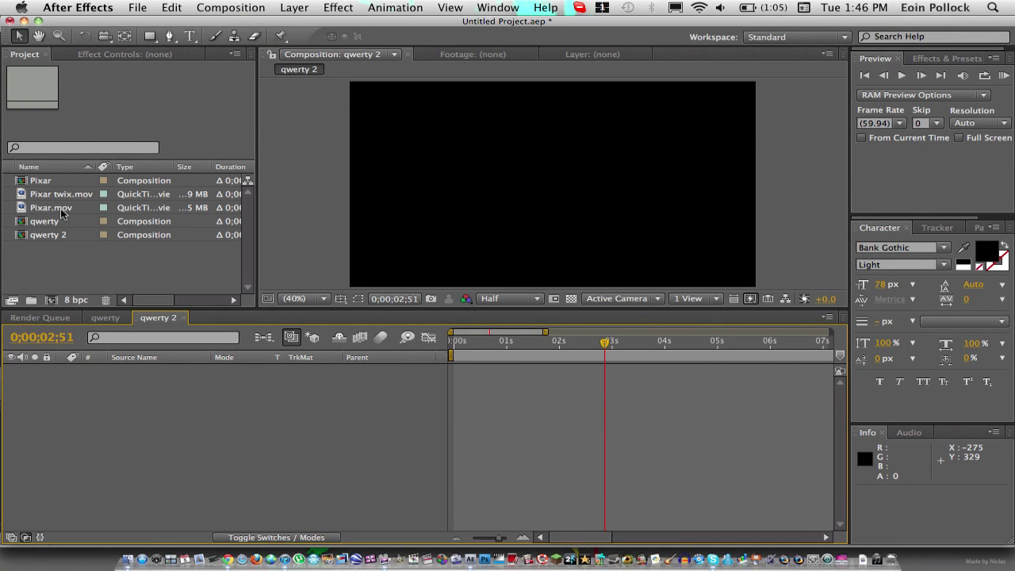
Re-import the longer Pixar twix.mov from Twixtor tutorial, drop it into qwerty 2, and scrub to 4;23.
left_click(140, 8)
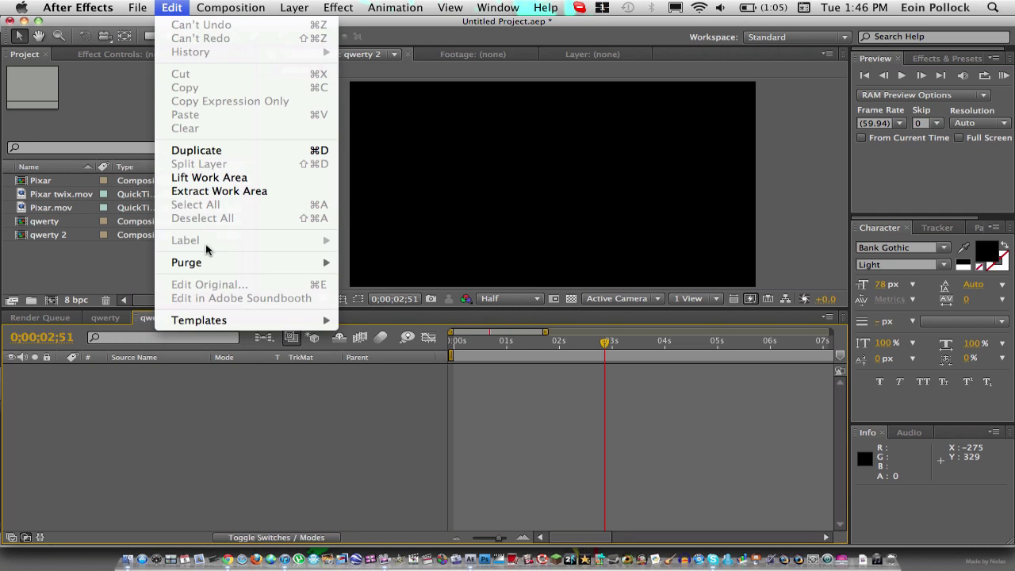
mouse_move(198, 218)
left_click(389, 222)
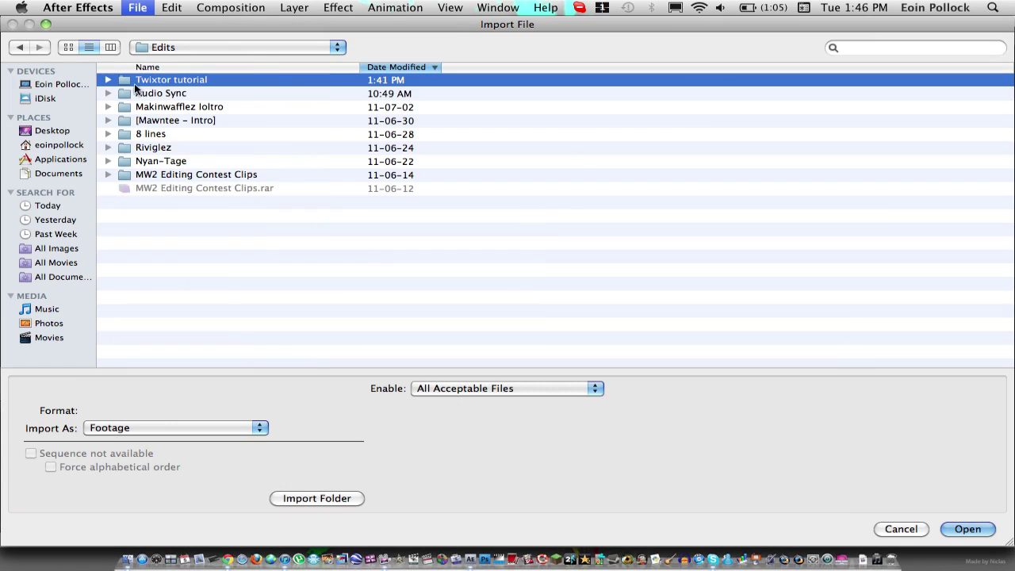
double_click(125, 80)
left_click(131, 81)
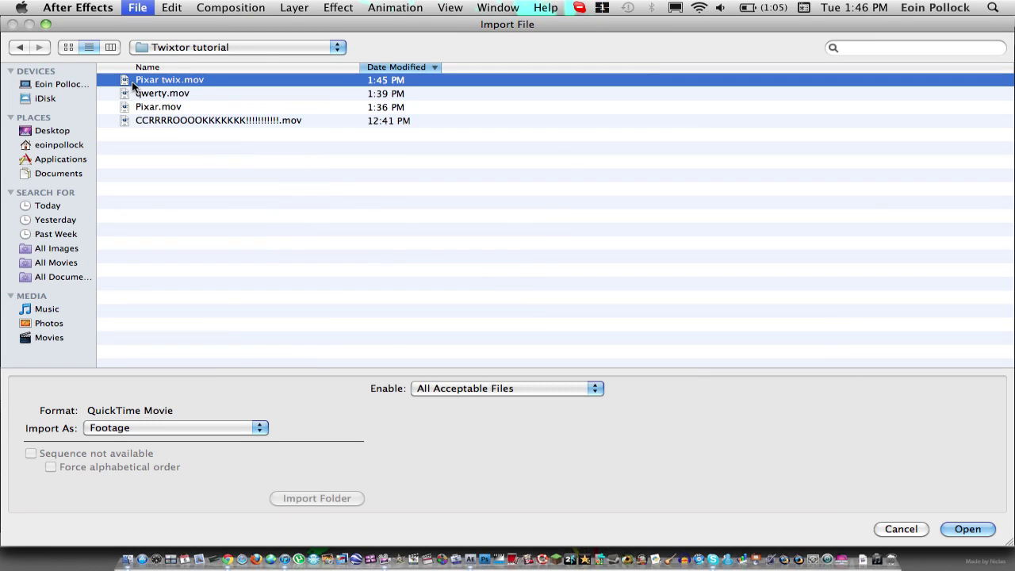
left_click(966, 530)
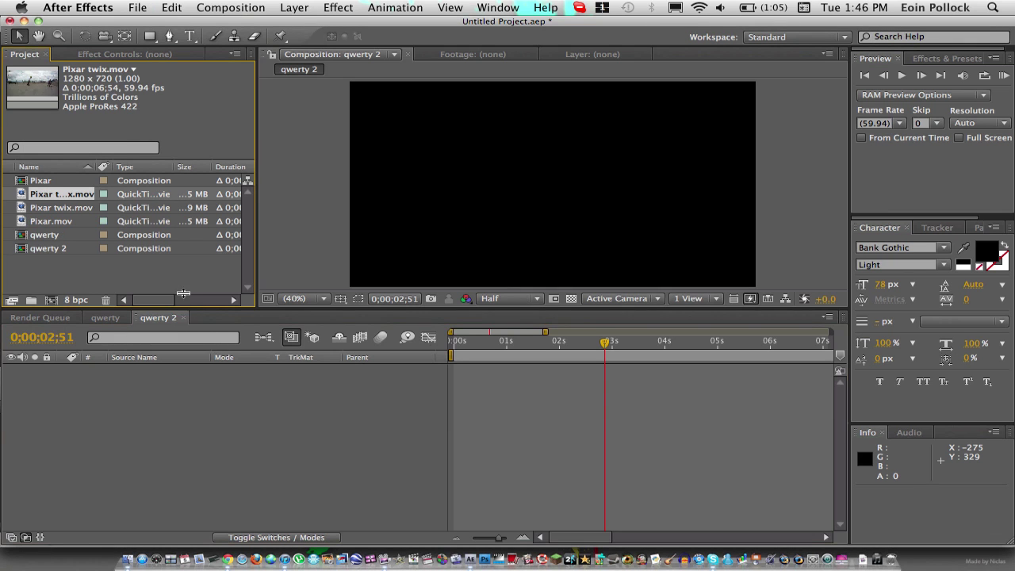
left_click_drag(35, 208, 555, 188)
left_click_drag(579, 339, 529, 347)
Enable time remapping on the Pixar twix.mov layer.
right_click(172, 377)
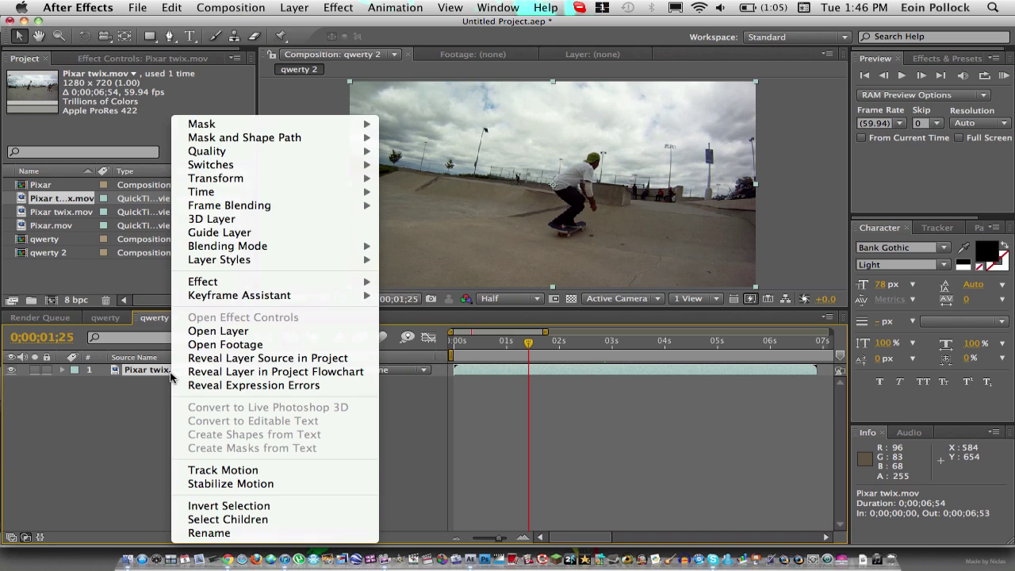
mouse_move(287, 188)
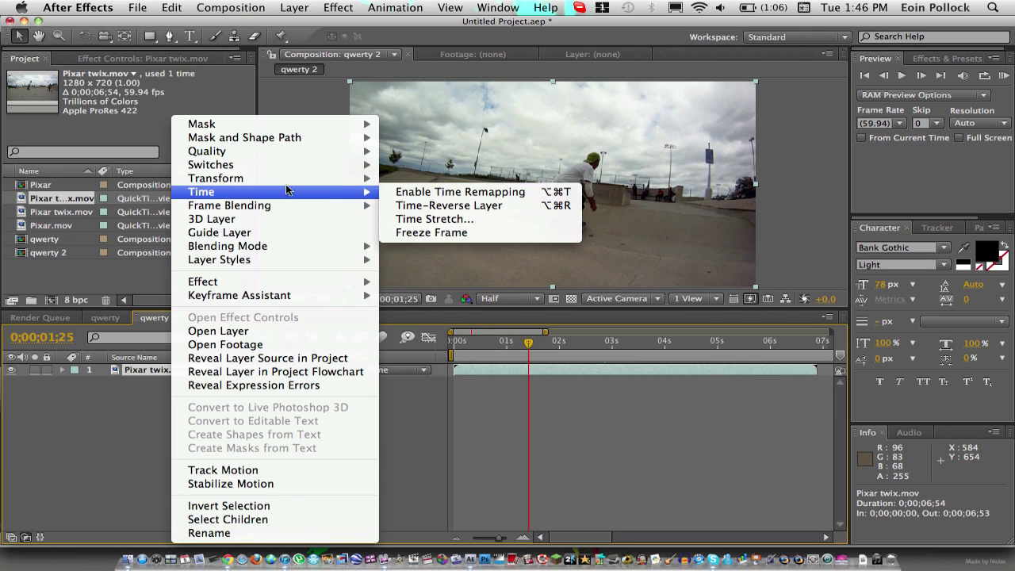
left_click(416, 192)
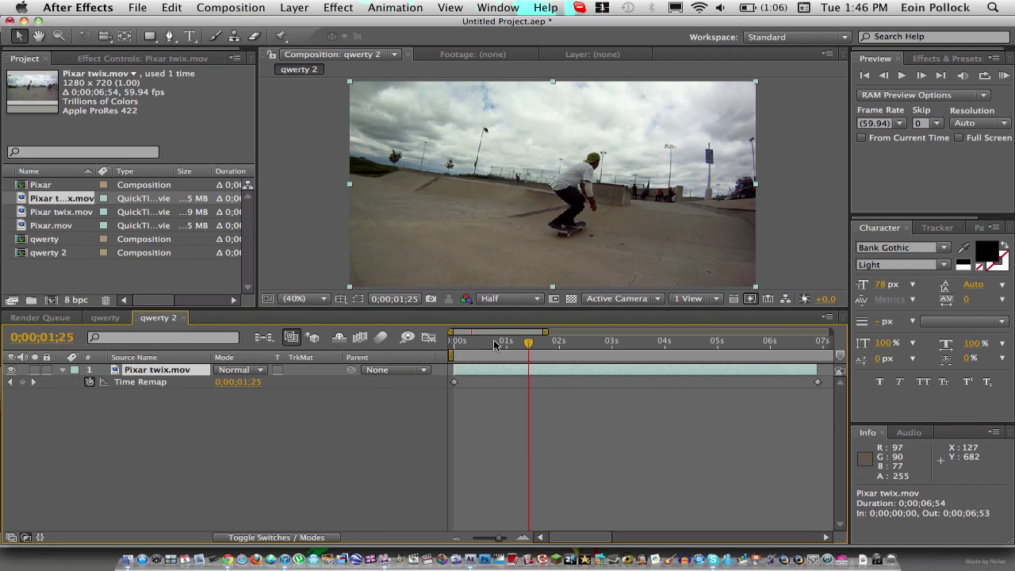
Add a Time Remap keyframe at exactly 0;00;01;57.
left_click_drag(527, 343, 560, 342)
left_click(886, 77)
left_click(885, 77)
left_click(885, 77)
left_click(885, 77)
left_click(885, 77)
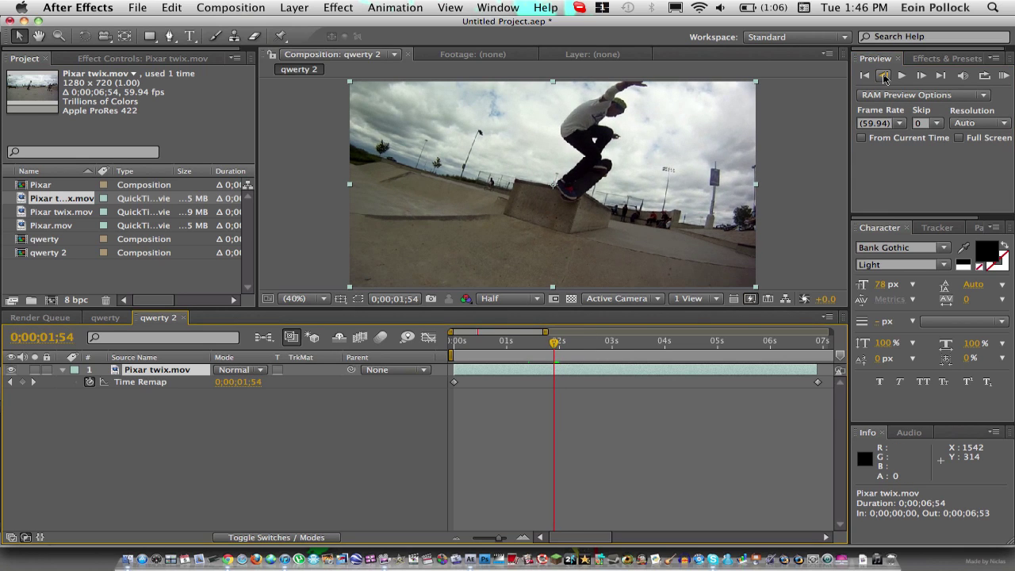
left_click(925, 77)
left_click(924, 77)
left_click(924, 77)
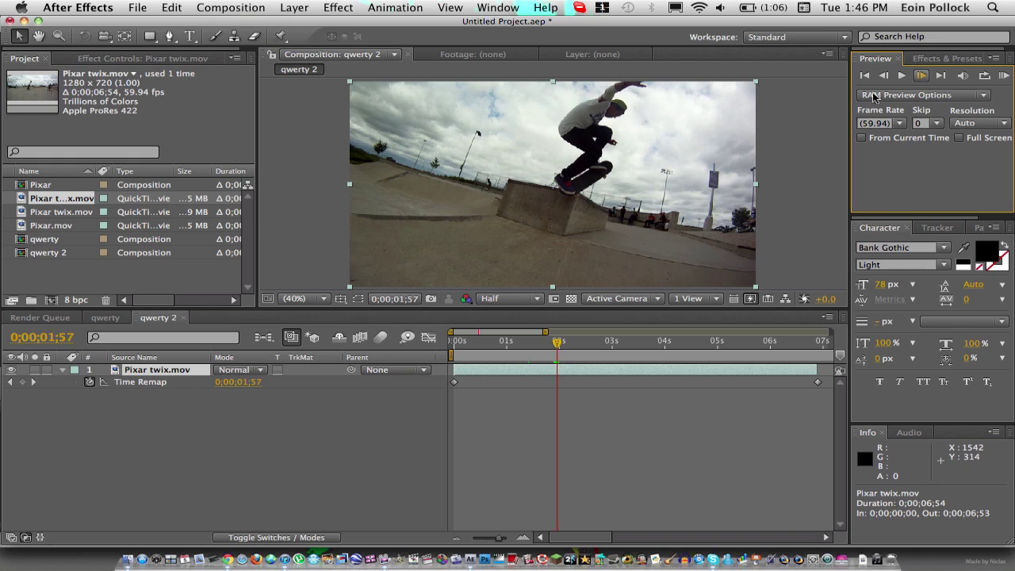
left_click(20, 382)
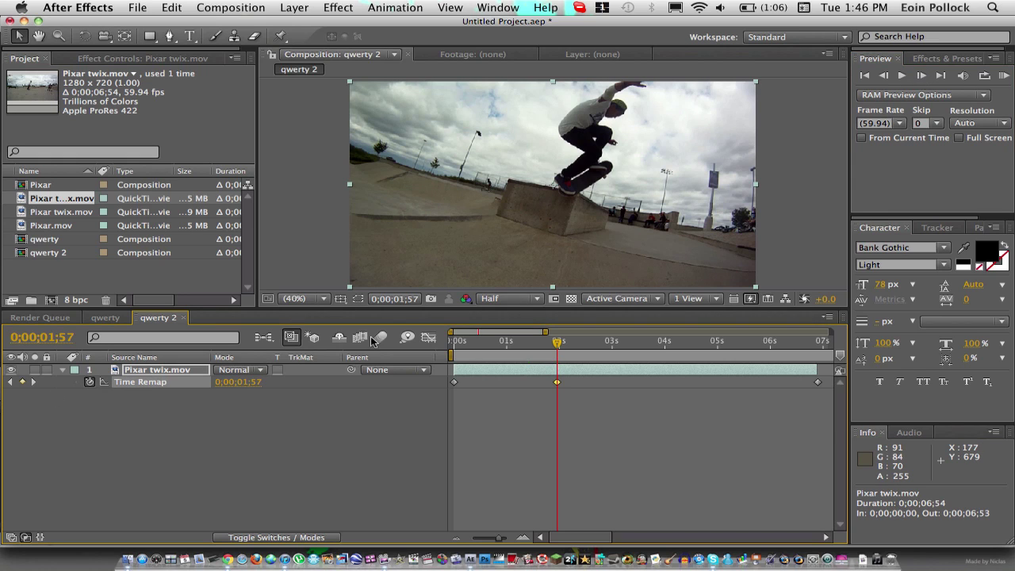
Move the current time to 0;00;05;19 for the second Time Remap keyframe.
left_click_drag(648, 342, 736, 343)
left_click(922, 76)
left_click(922, 75)
left_click(922, 76)
left_click(922, 75)
left_click(922, 75)
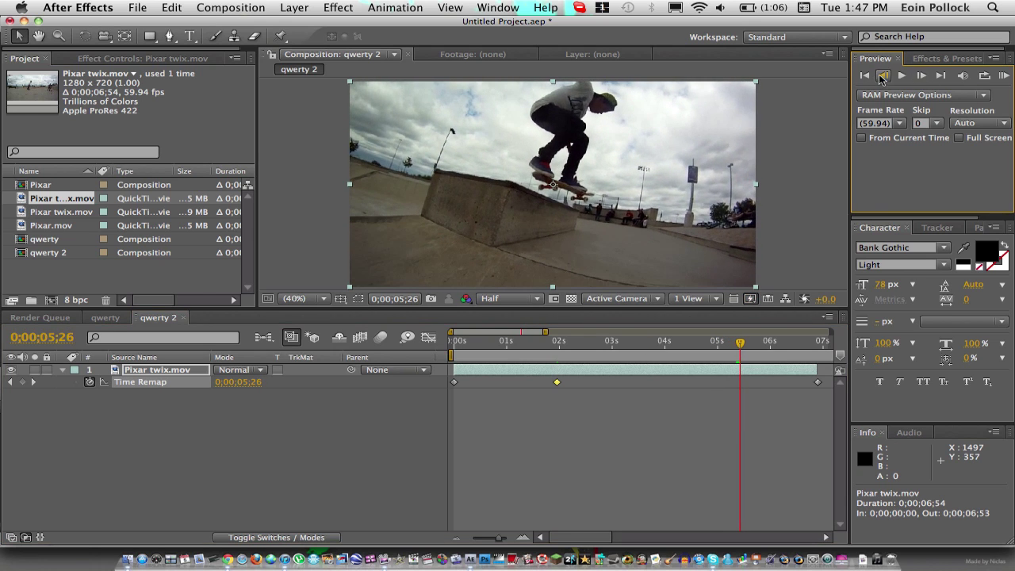
left_click(882, 76)
left_click(882, 75)
left_click(882, 75)
left_click(882, 75)
left_click(882, 75)
left_click(883, 75)
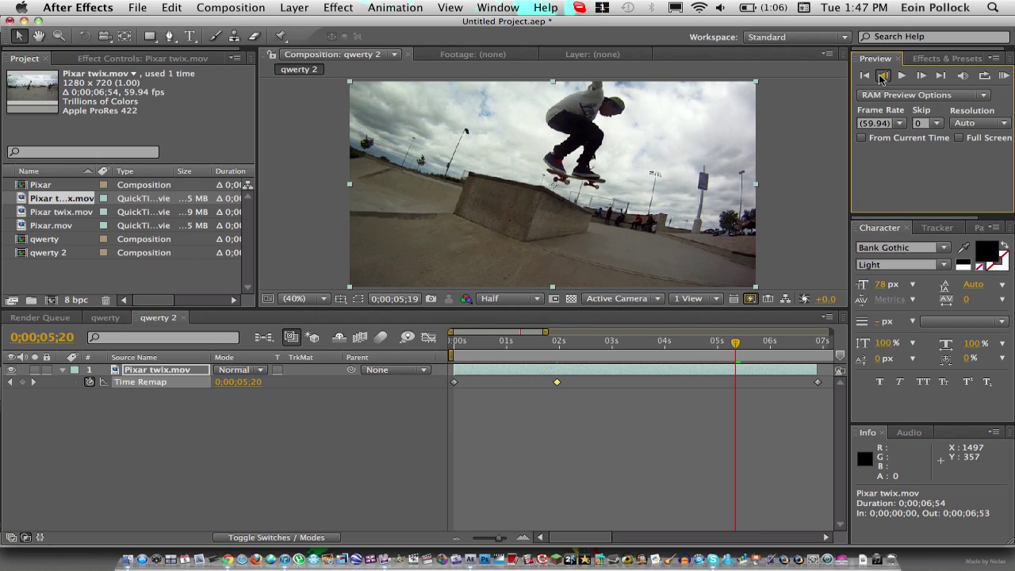
left_click(883, 75)
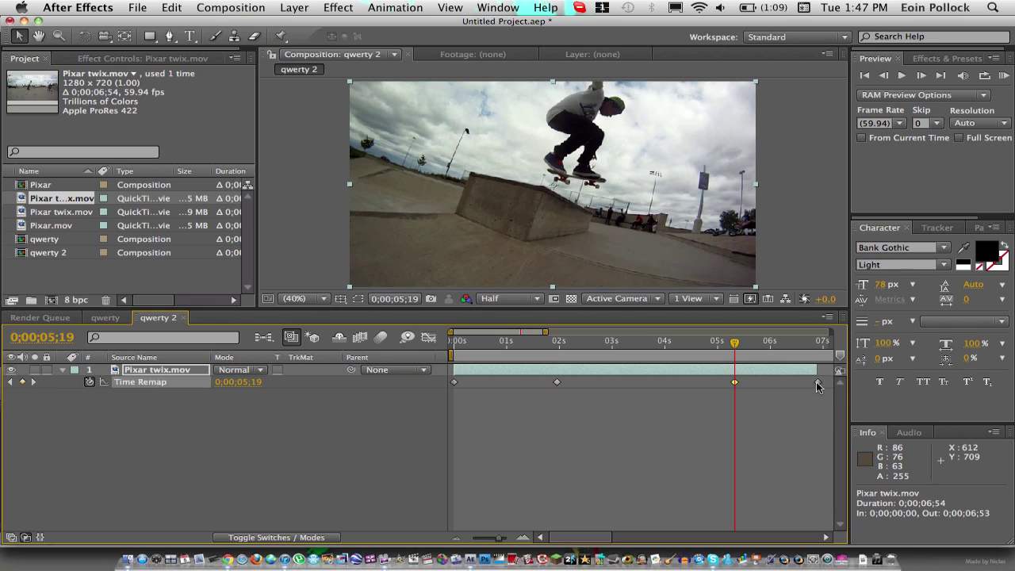
Lengthen the layer, shift the 05;19 Time Remap keyframe later, and preview from 03;04.
left_click_drag(815, 370, 751, 370)
scroll(704, 400, "left", 5)
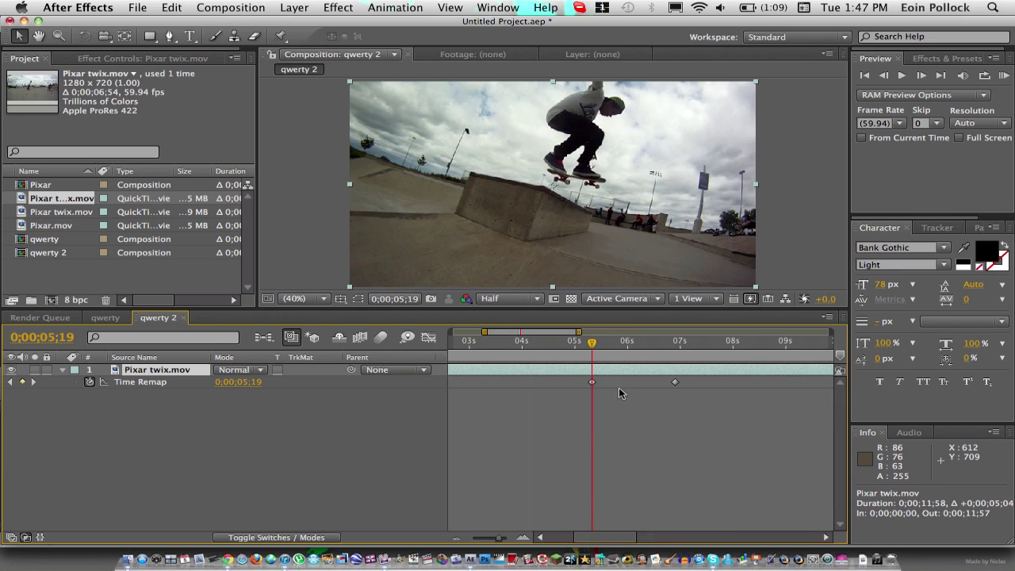
left_click(593, 383)
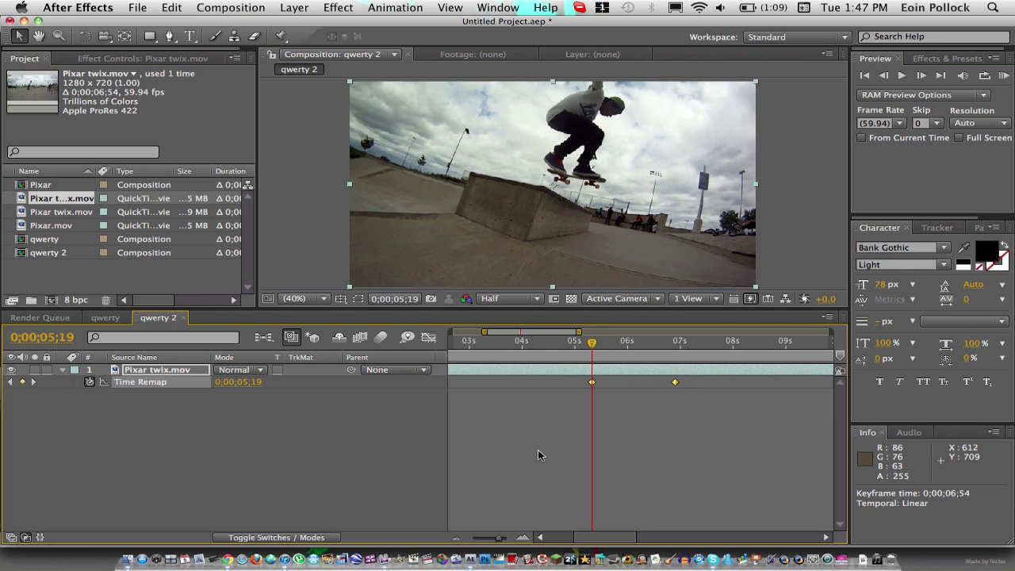
scroll(504, 501, "left", 5)
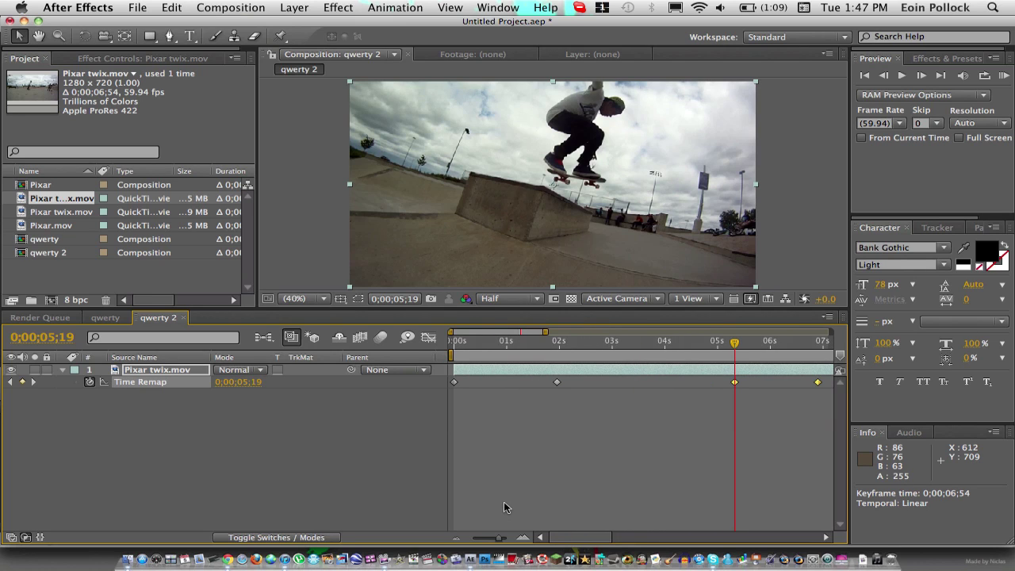
scroll(504, 503, "right", 6)
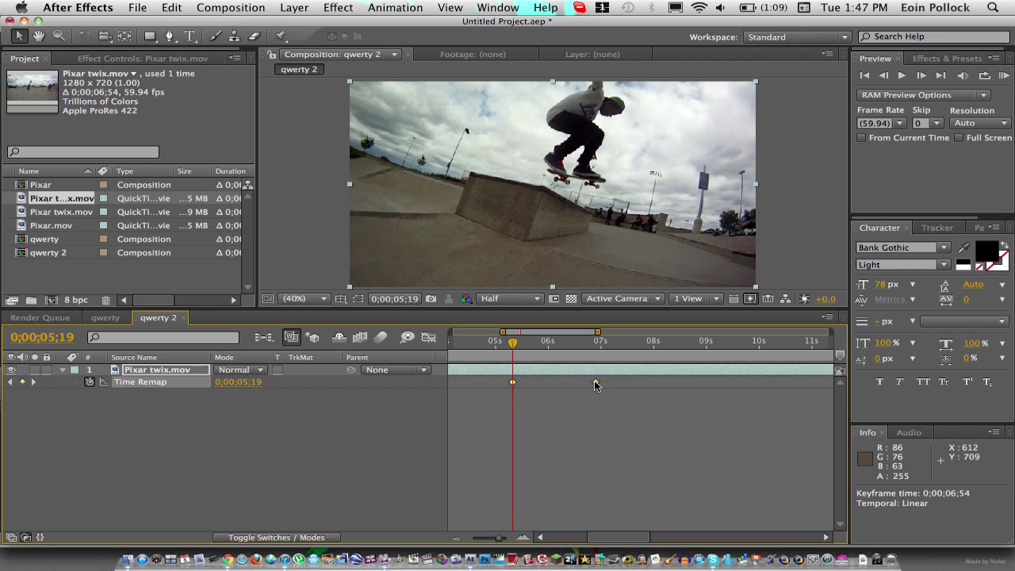
left_click_drag(596, 383, 706, 383)
scroll(692, 383, "left", 6)
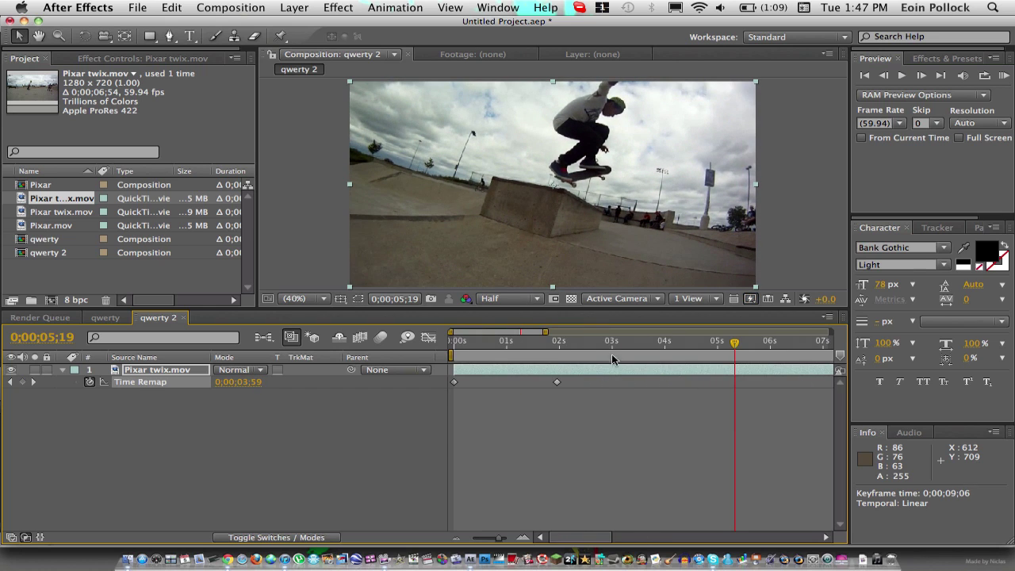
left_click(555, 342)
left_click(615, 343)
key("space")
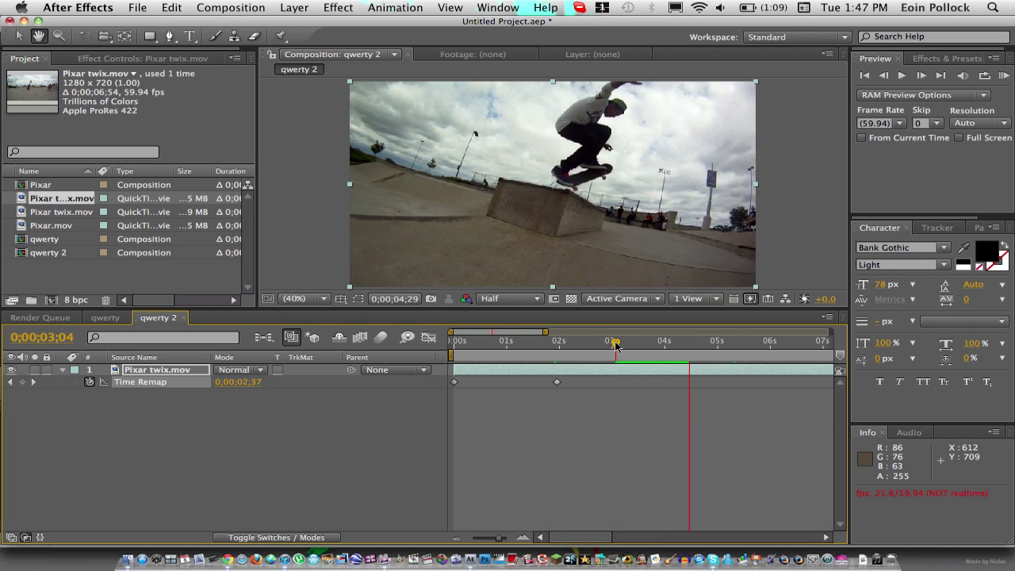
key("space")
Push both remap keyframes later to about 11;56 and preview from 06;41.
scroll(652, 381, "right", 5)
left_click_drag(678, 384, 826, 386)
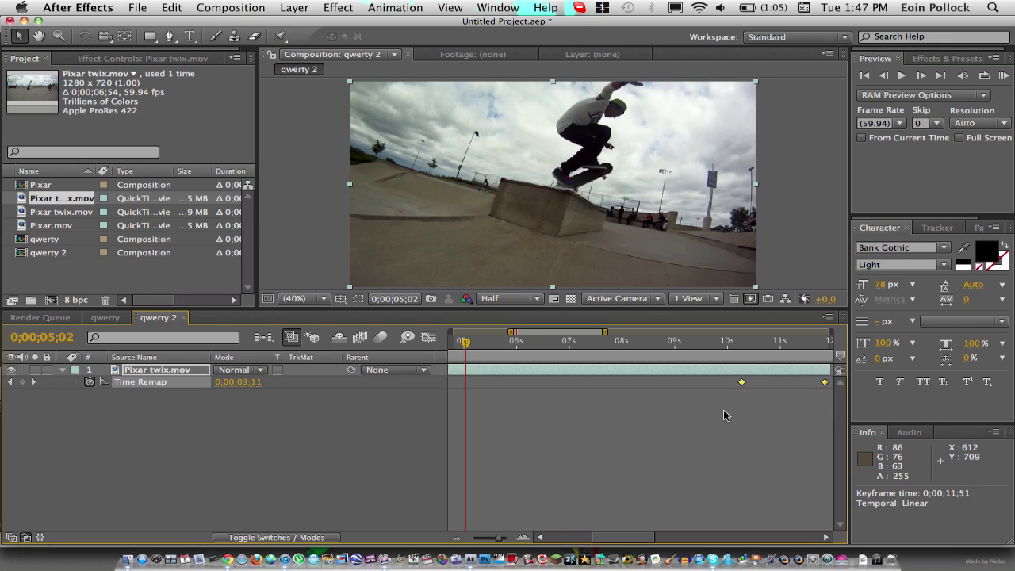
scroll(723, 409, "right", 5)
scroll(723, 409, "left", 2)
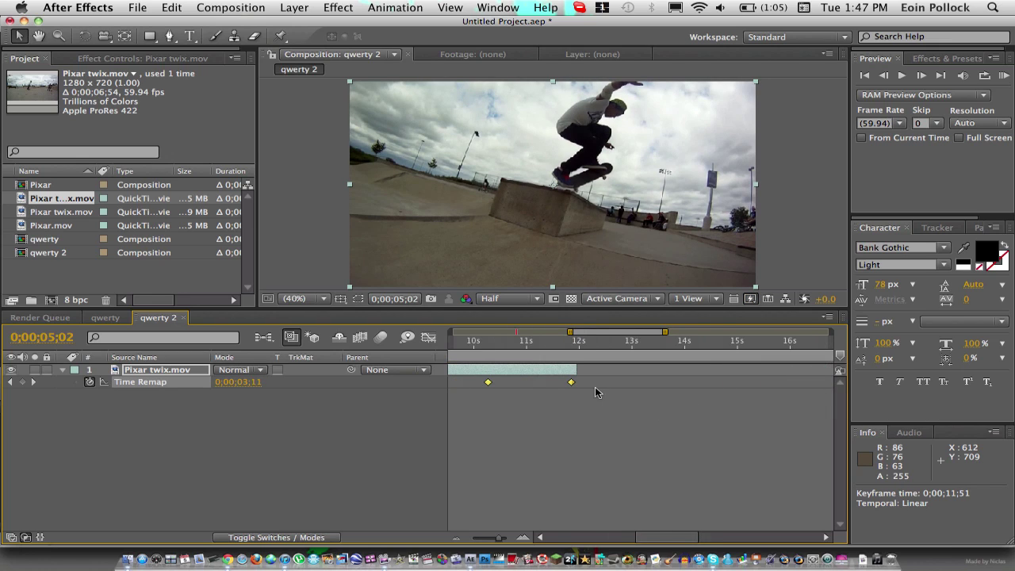
left_click_drag(571, 382, 575, 385)
scroll(576, 385, "left", 15)
left_click_drag(716, 341, 585, 347)
scroll(583, 342, "right", 6)
left_click(583, 342)
key("space")
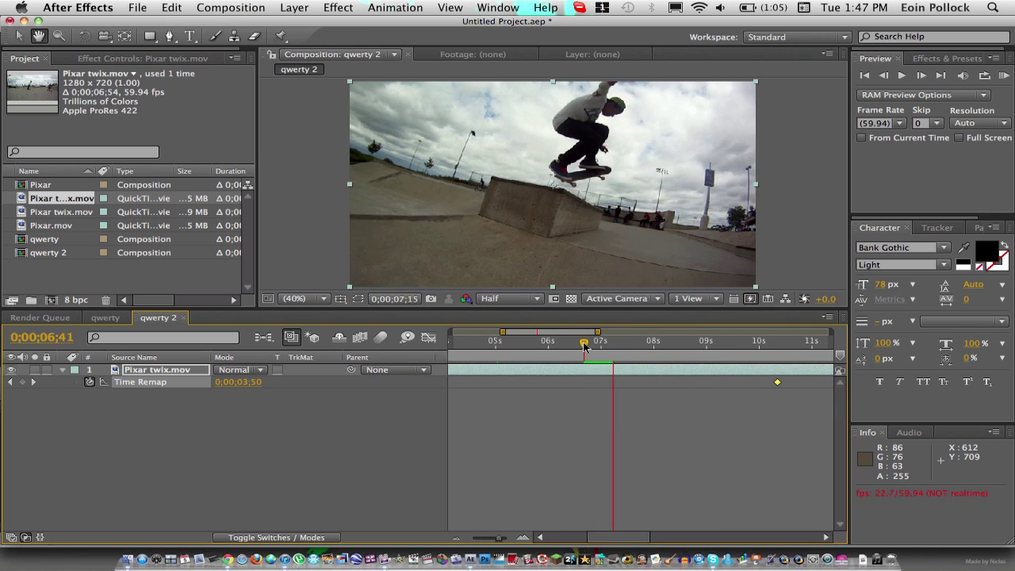
Extend the layer's out point, move the last keyframe to about 22 s, and preview from 09;04.
scroll(693, 383, "right", 3)
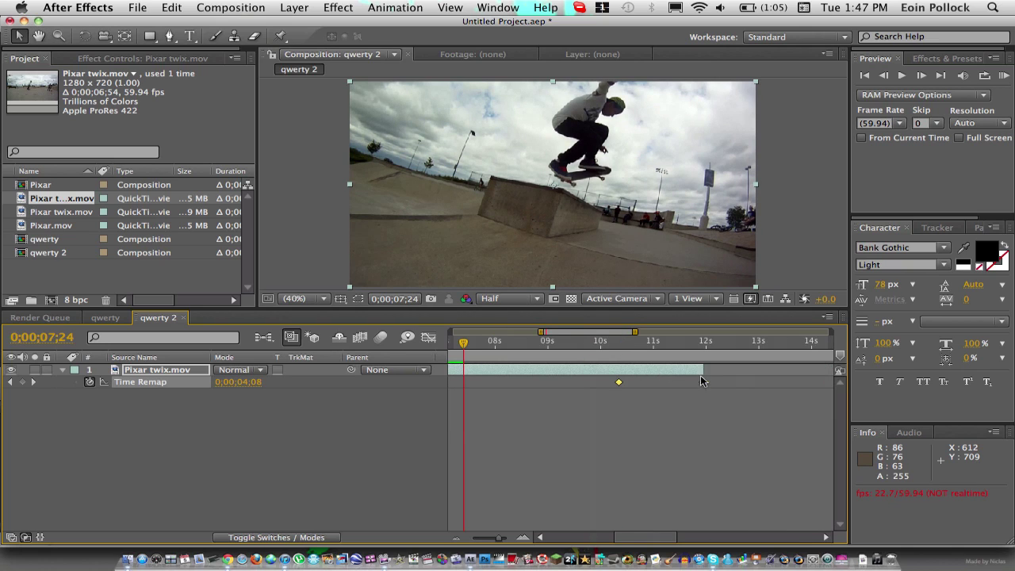
left_click_drag(702, 380, 824, 370)
left_click(486, 537)
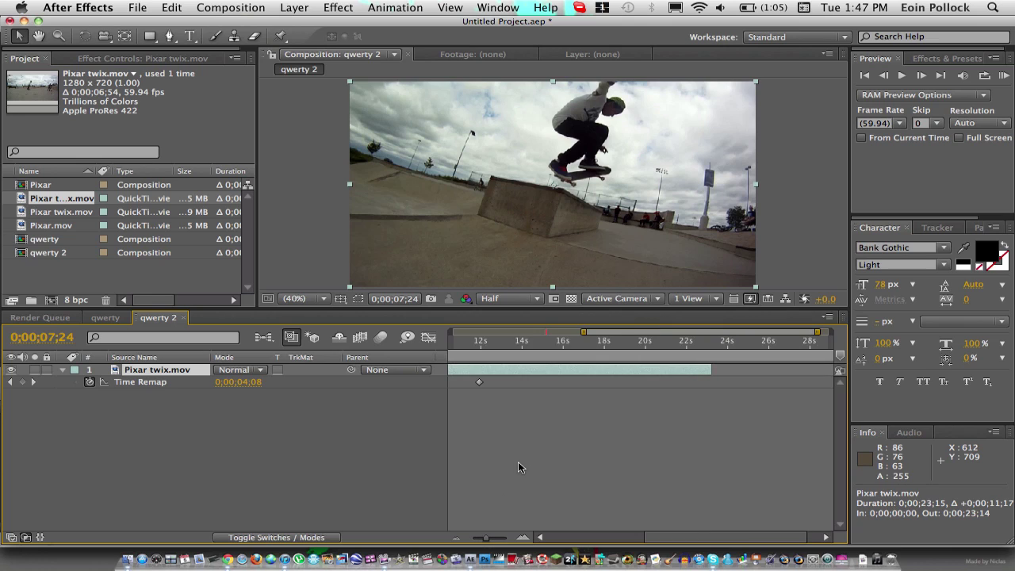
key("d")
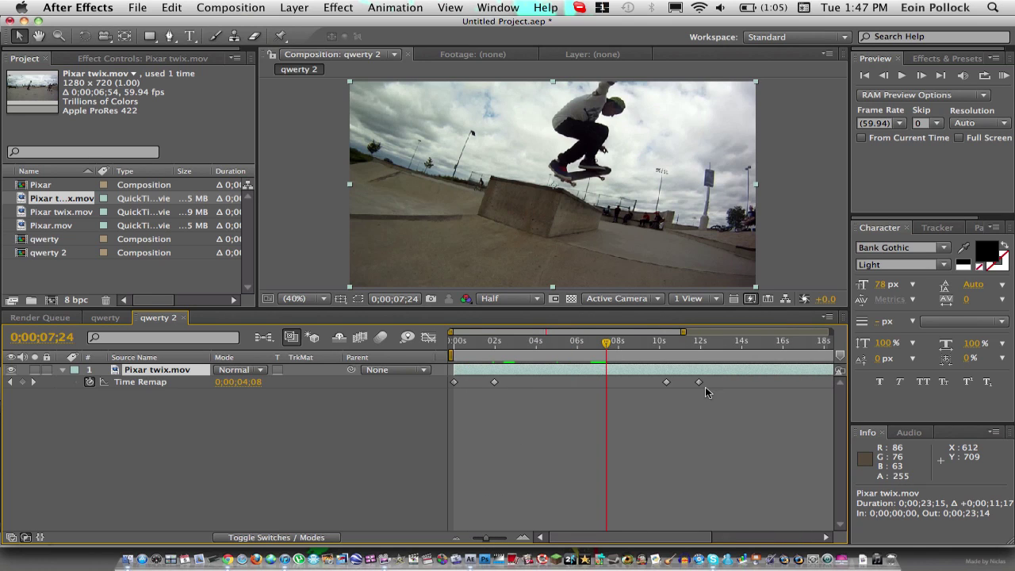
scroll(708, 383, "right", 5)
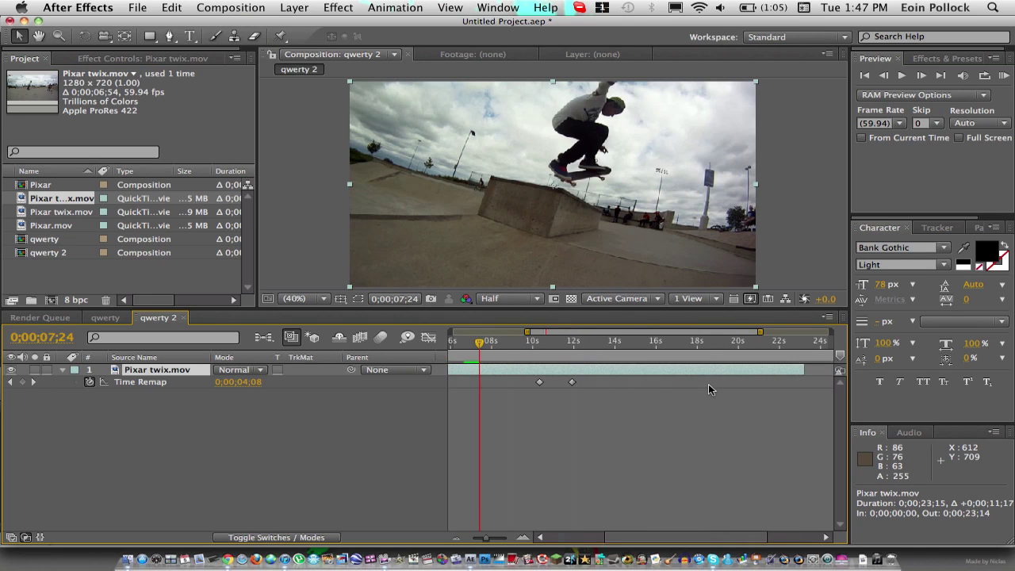
left_click(572, 383)
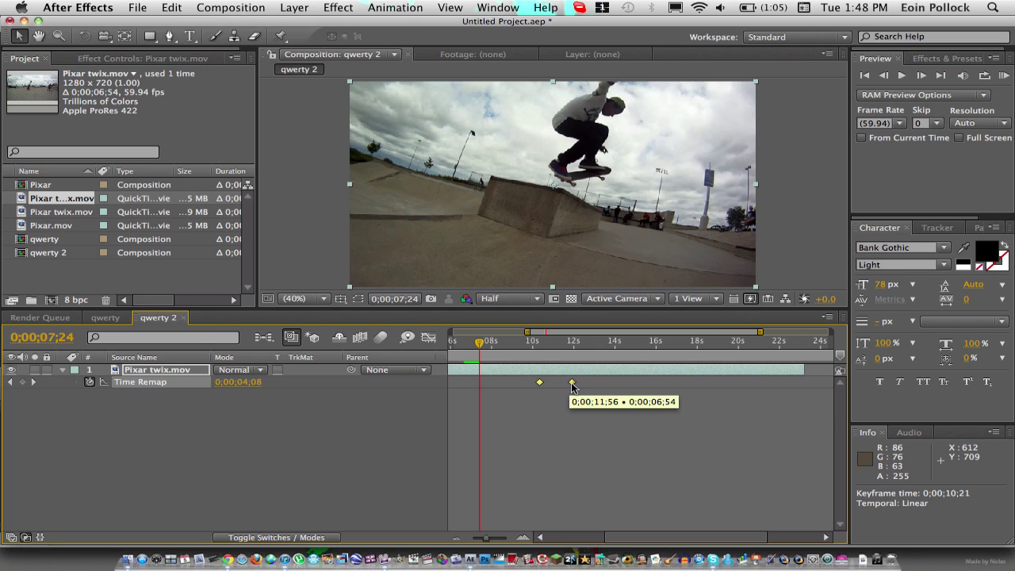
left_click_drag(572, 383, 795, 378)
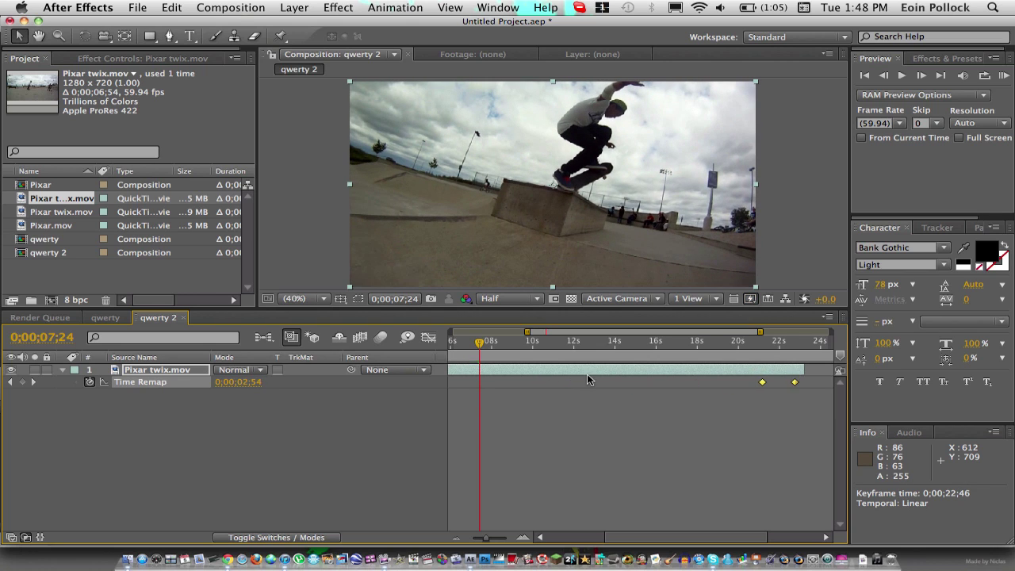
left_click(514, 345)
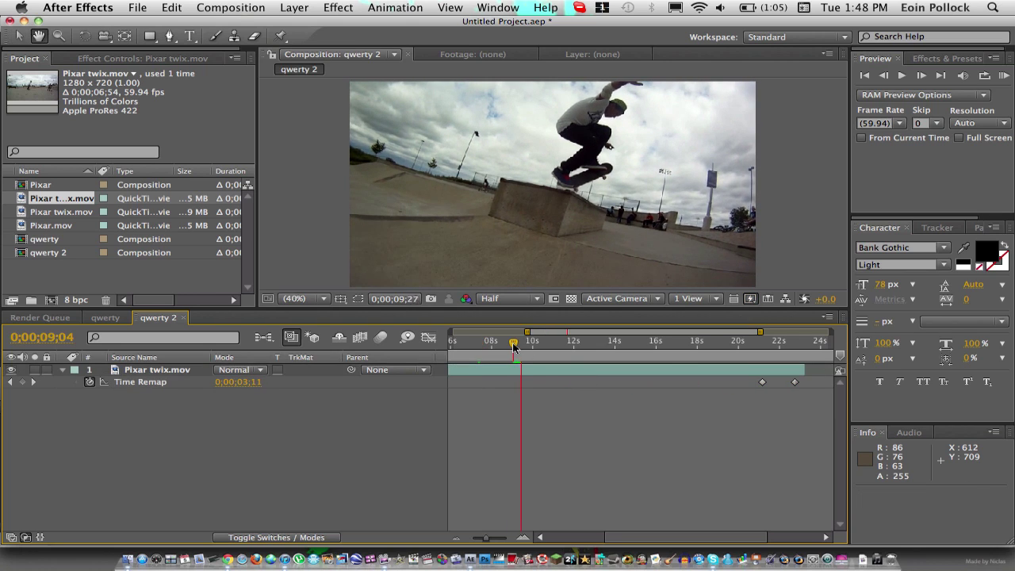
key("space")
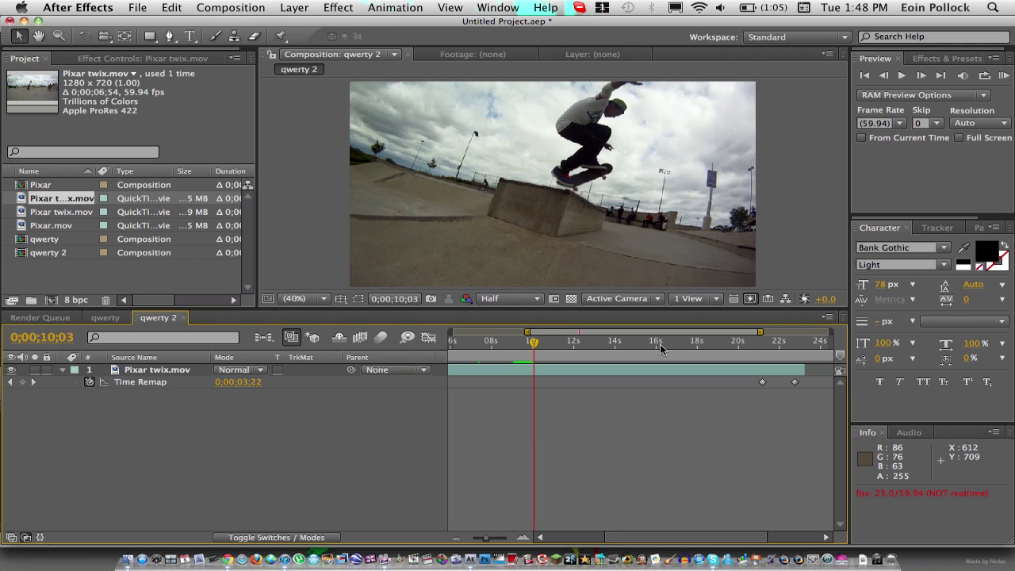
left_click(661, 345)
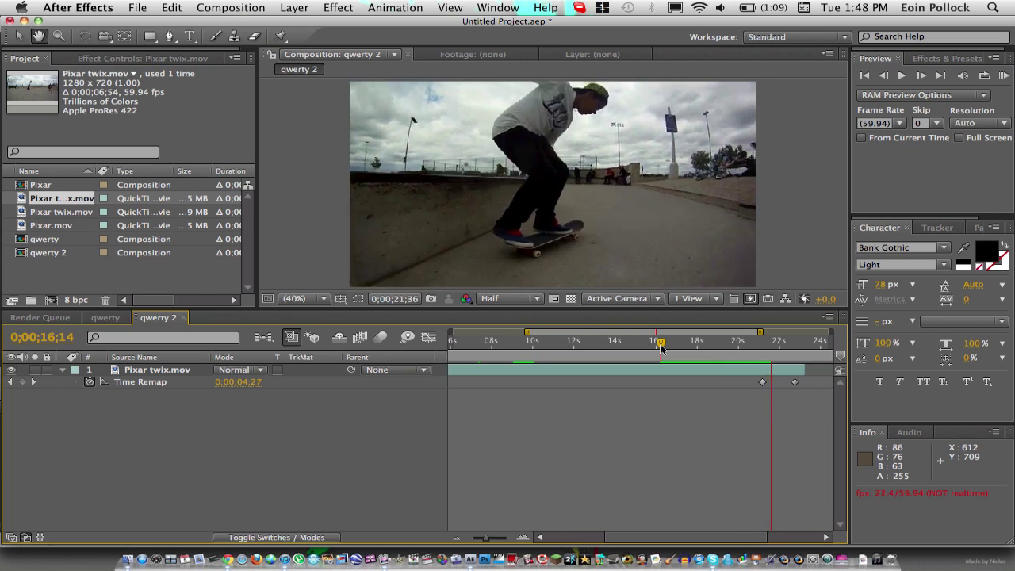
key("space")
scroll(660, 349, "left", 3)
left_click(657, 347)
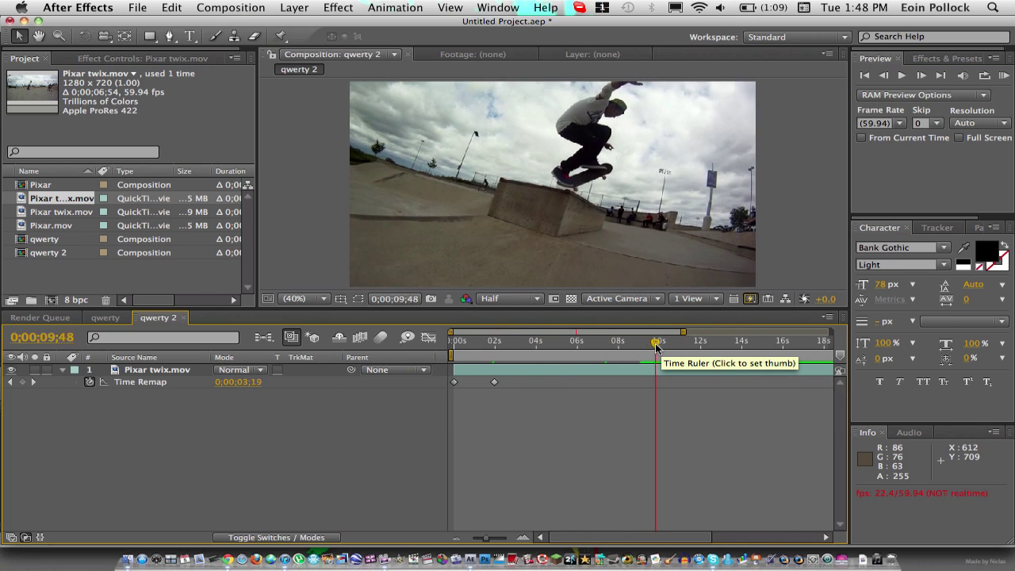
left_click_drag(656, 348, 516, 357)
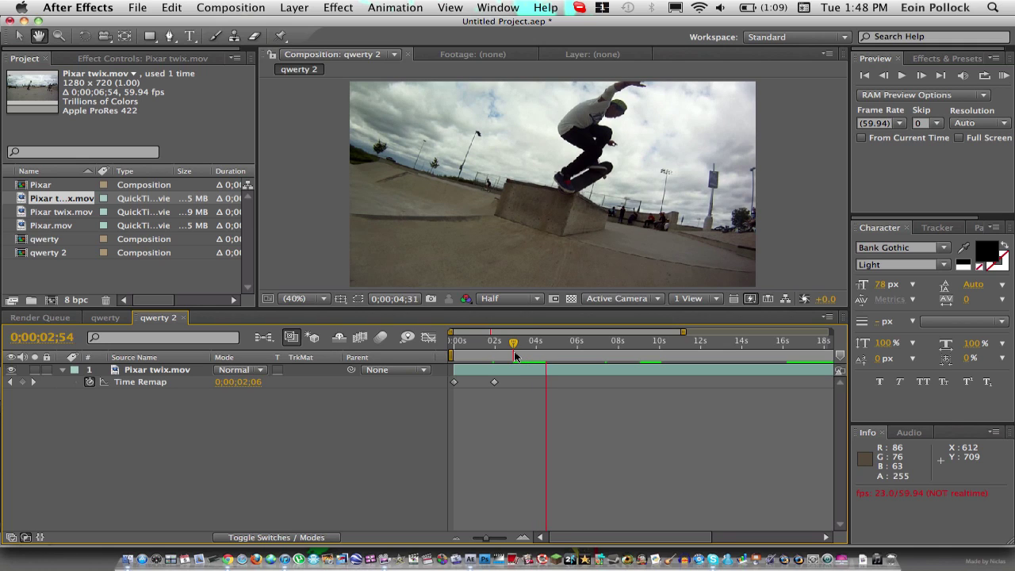
left_click(514, 351)
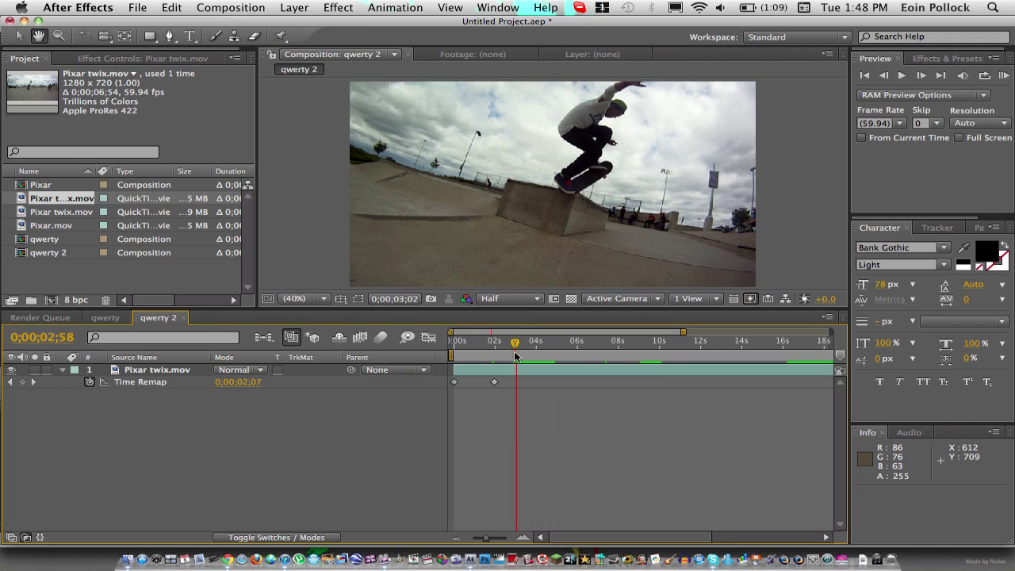
key("space")
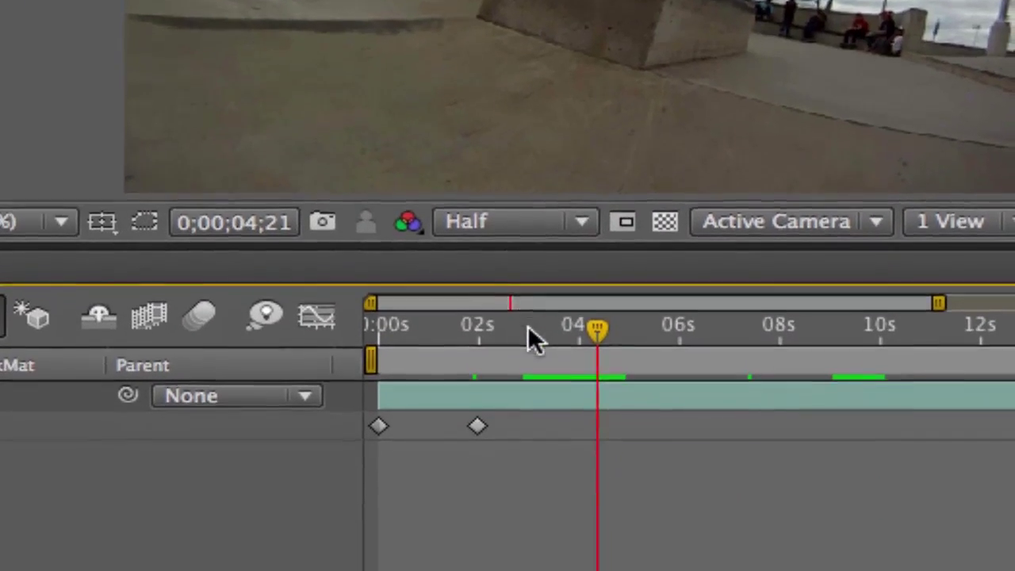
left_click(502, 364)
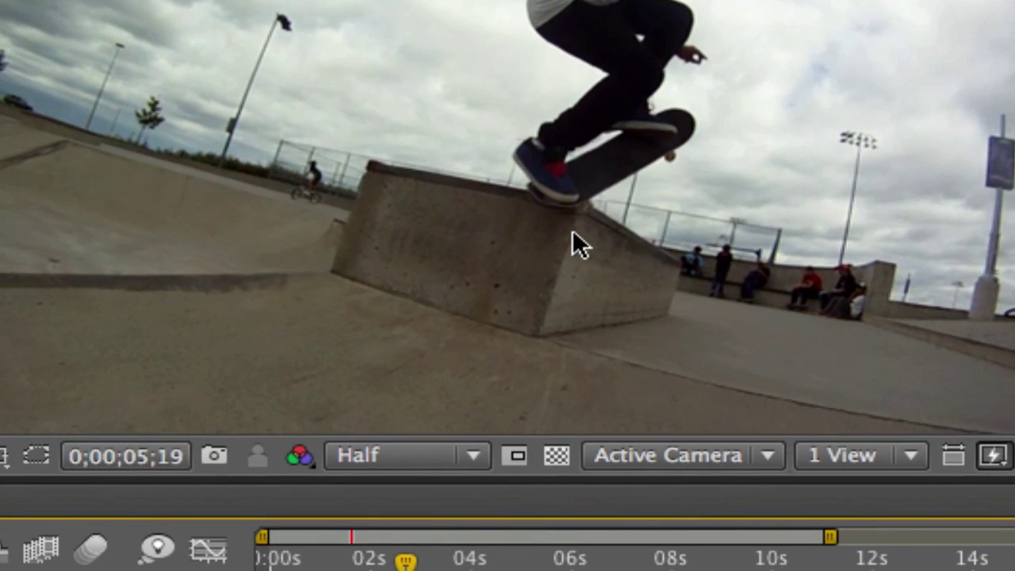
key("space")
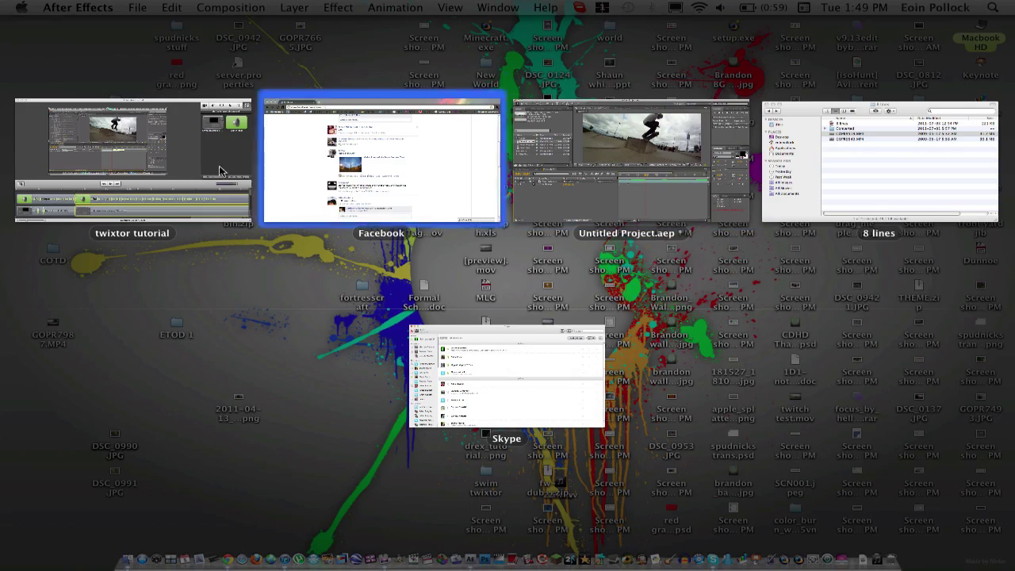
Bring the twixtor tutorial ScreenFlow document window to the front.
left_click(202, 169)
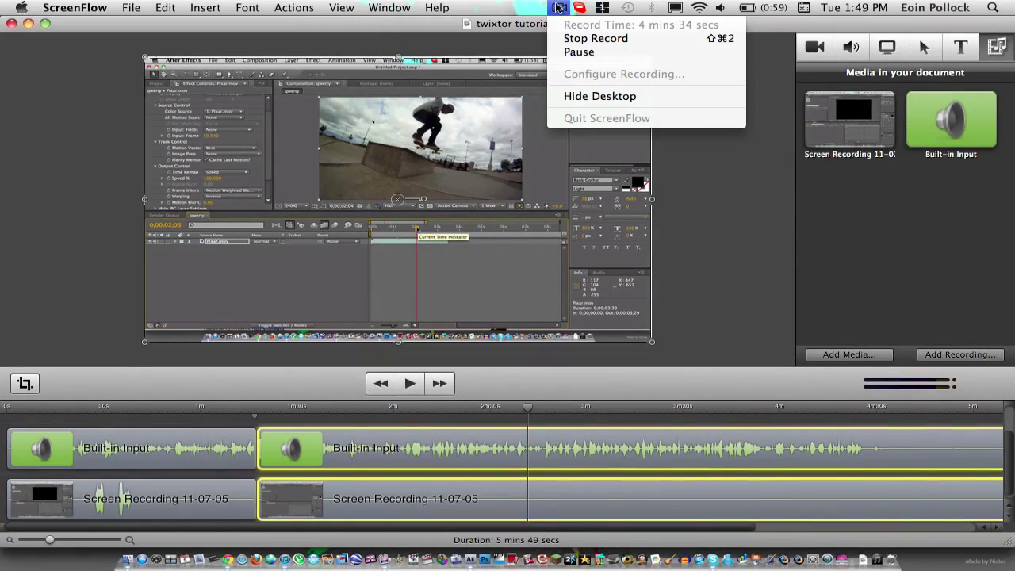